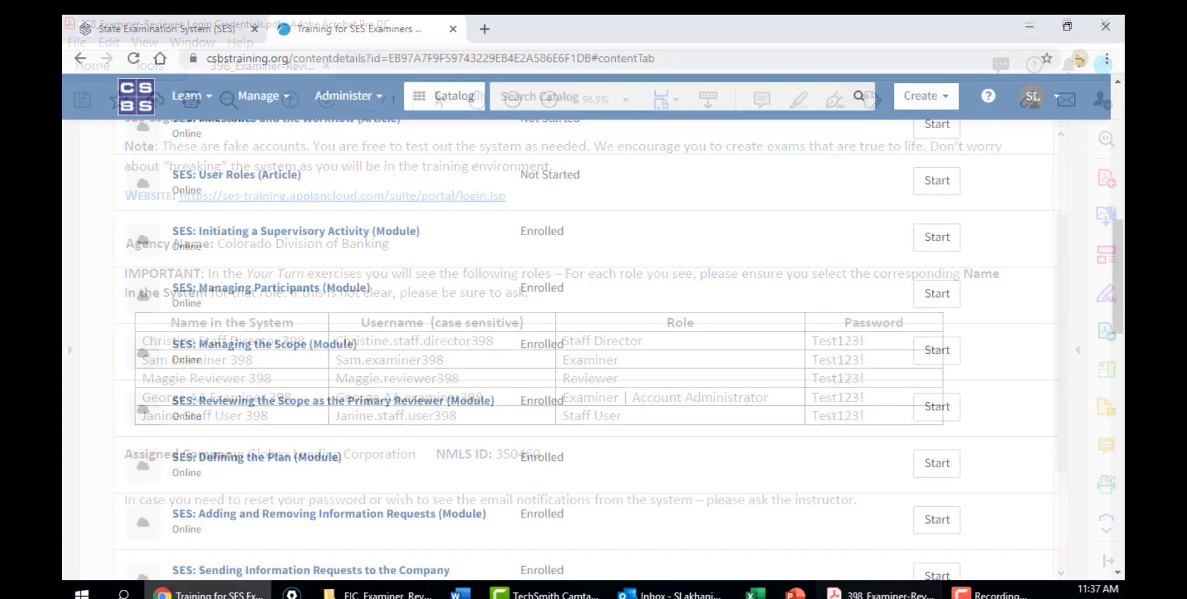
- Launch the SES: Initiating a Supervisory Activity module and resume it in a maximized course player
left_click(273, 242)
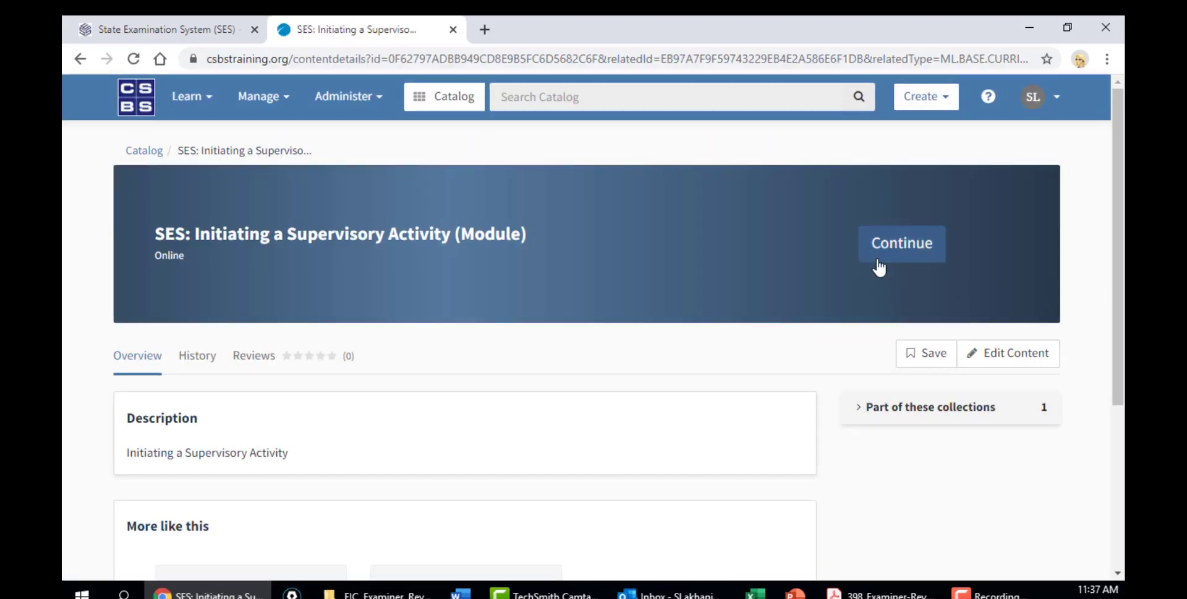
left_click(878, 265)
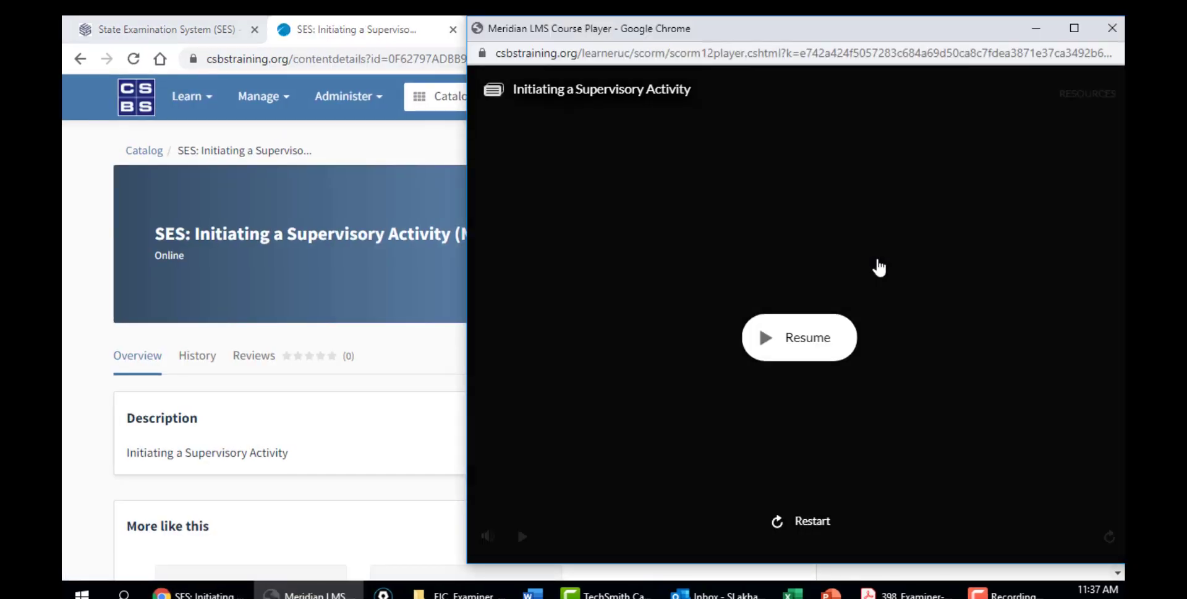
left_click(1074, 27)
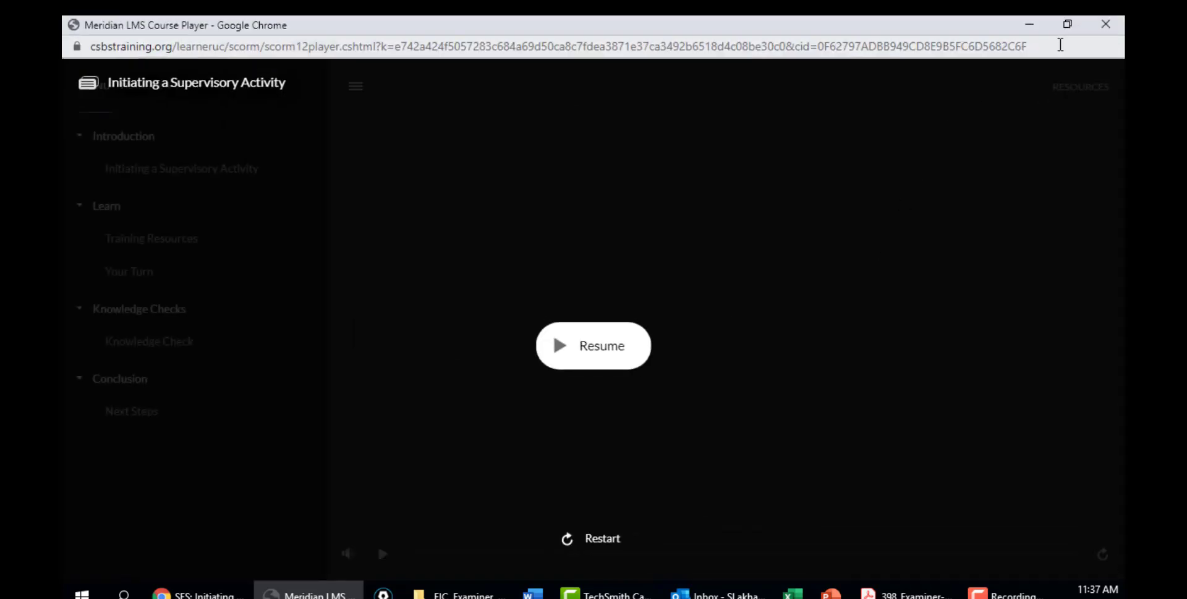
left_click(588, 358)
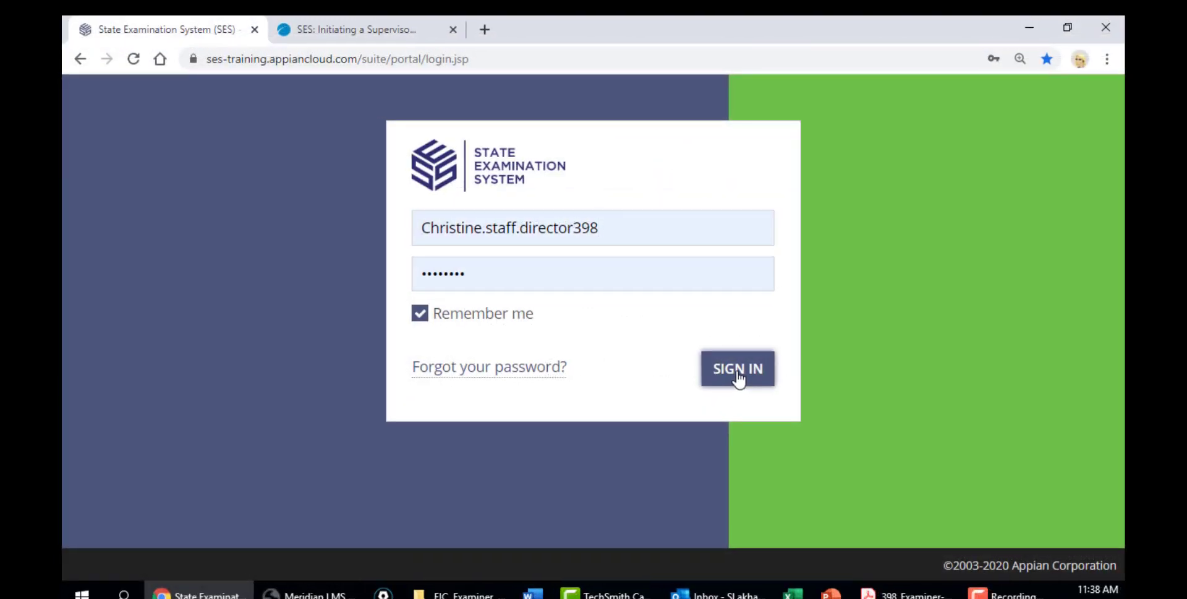
- Switch to the State Examination System, sign in with the staff director account and accept the State Agency Terms of Use
left_click(738, 378)
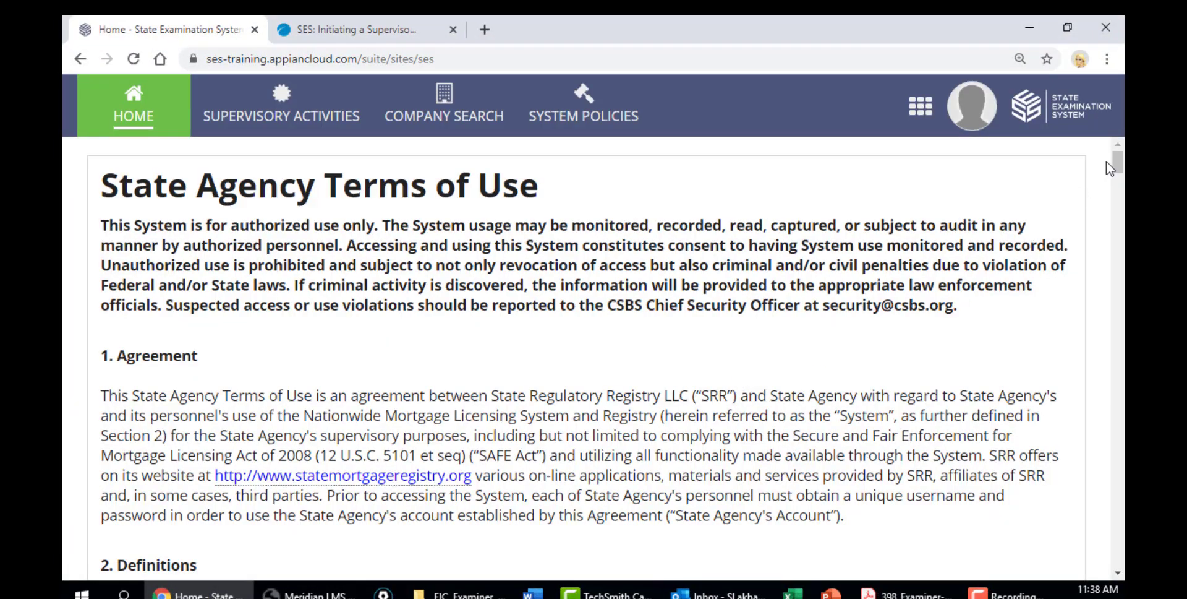
left_click_drag(1117, 164, 1117, 562)
left_click(657, 549)
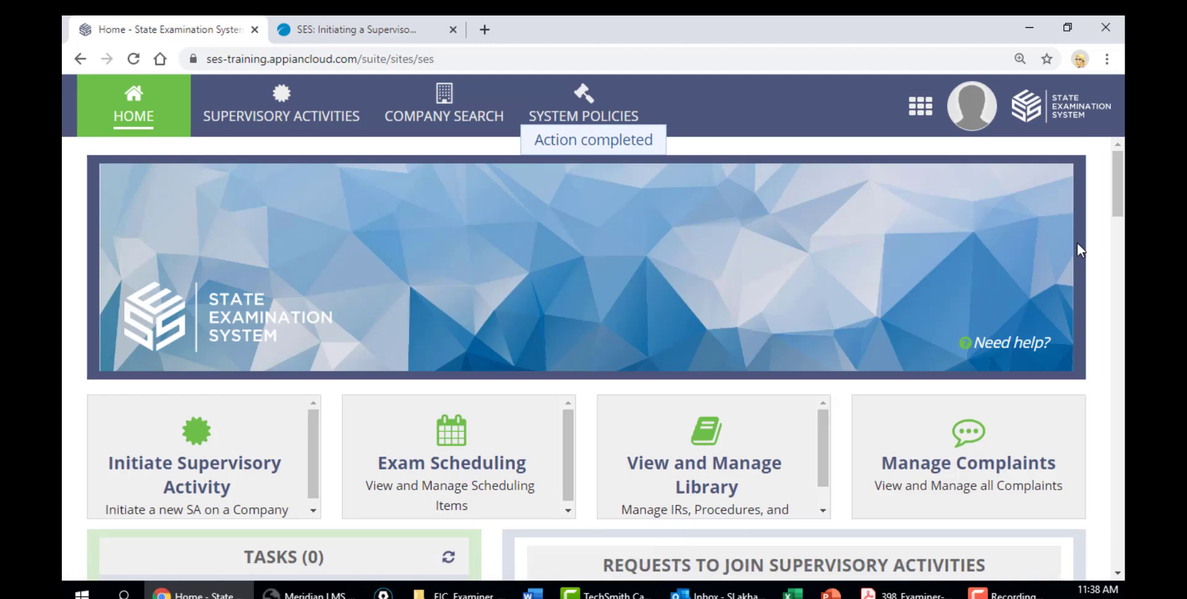
- Initiate a new supervisory activity and set its basic details to an on-site exam with Full scope
left_click_drag(1116, 199, 1101, 235)
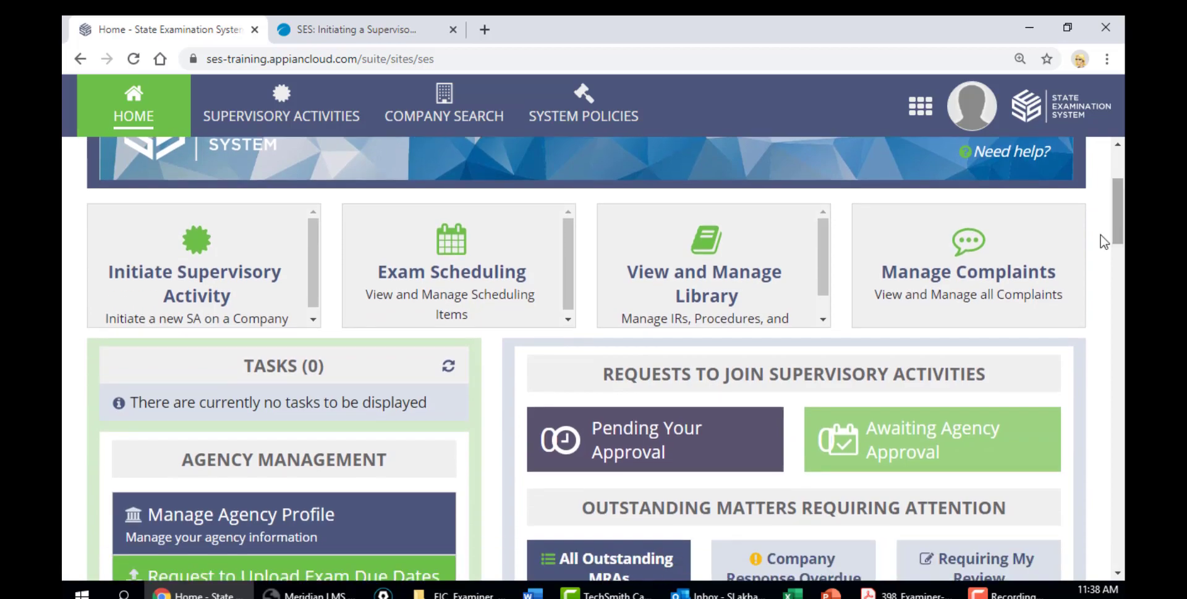
left_click(214, 289)
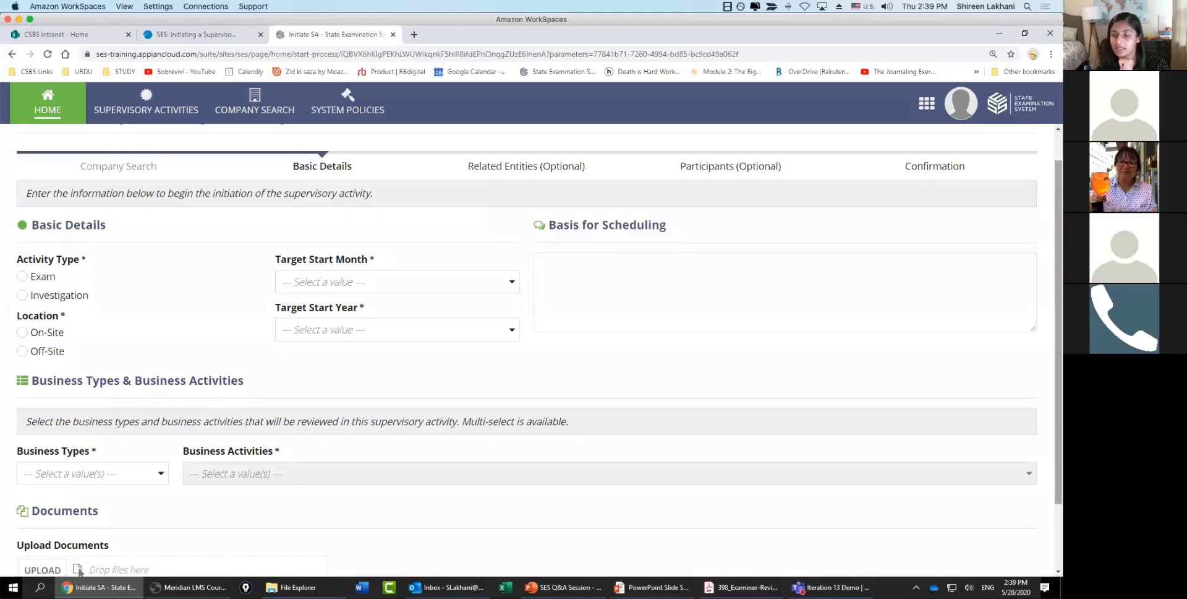
left_click(52, 279)
left_click(344, 278)
left_click(347, 323)
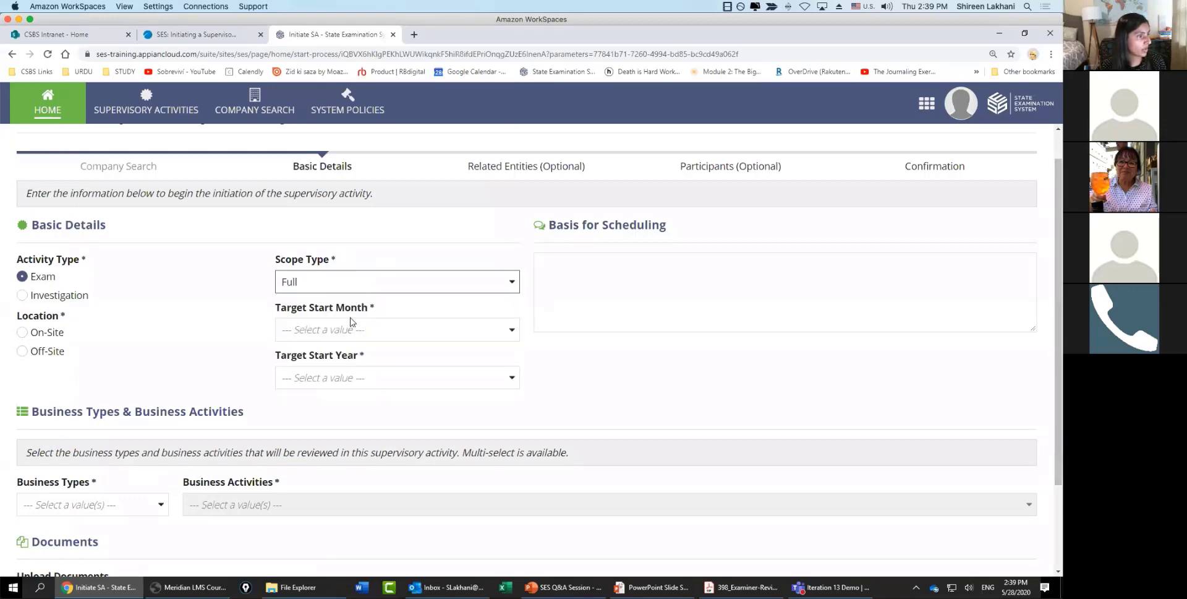
left_click(51, 338)
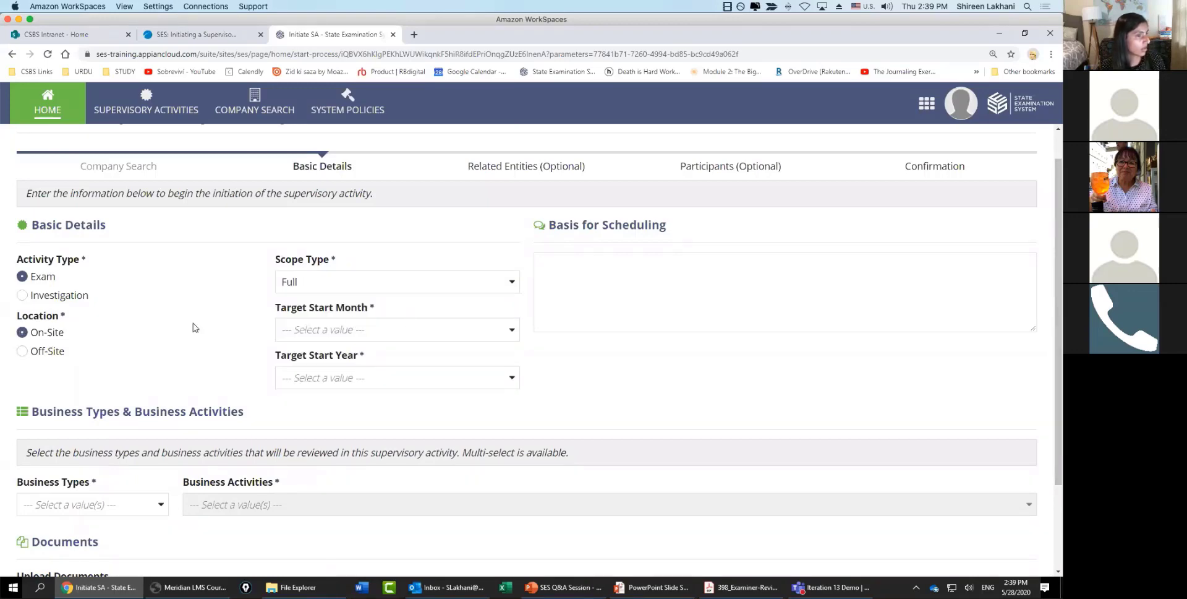
- Enter "Basis for scheduling" as the activity's basis for scheduling
left_click(577, 311)
type("Ba")
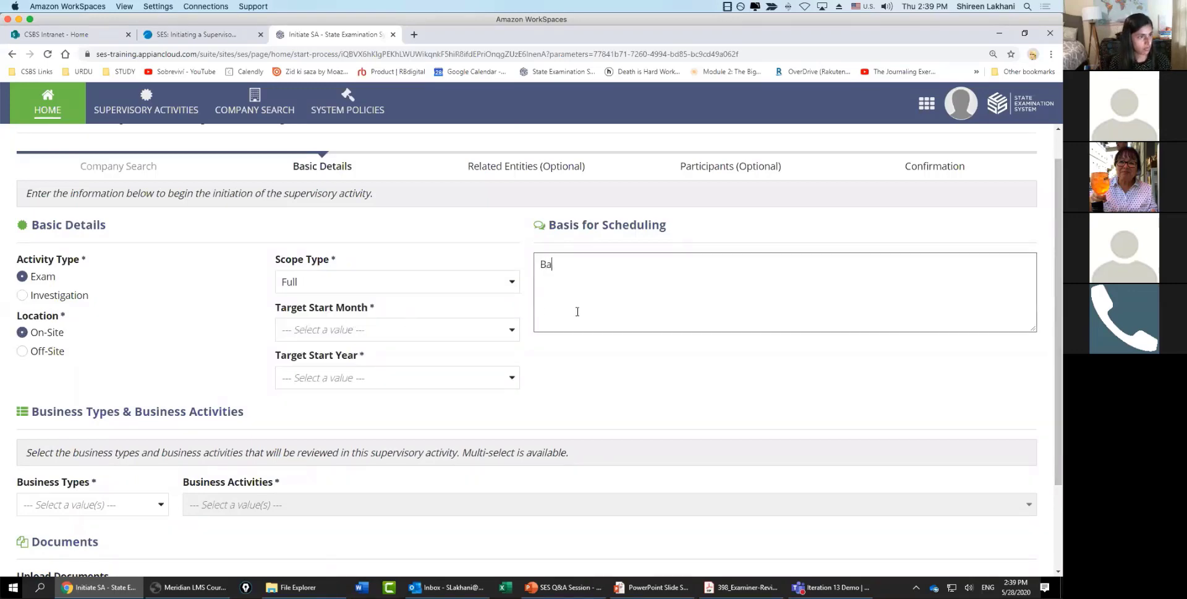
type("sis for schedul")
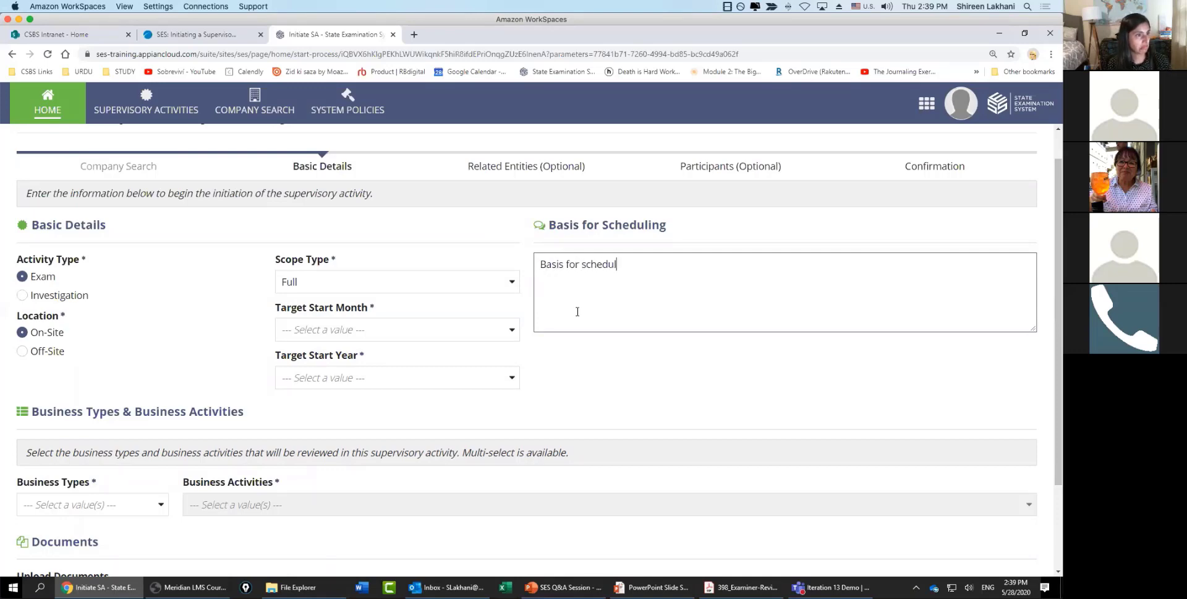
type("ing")
- Consult the Your Turn exercise instructions in the course player and set the activity's target start to July 2020
scroll(313, 447, "down", 2)
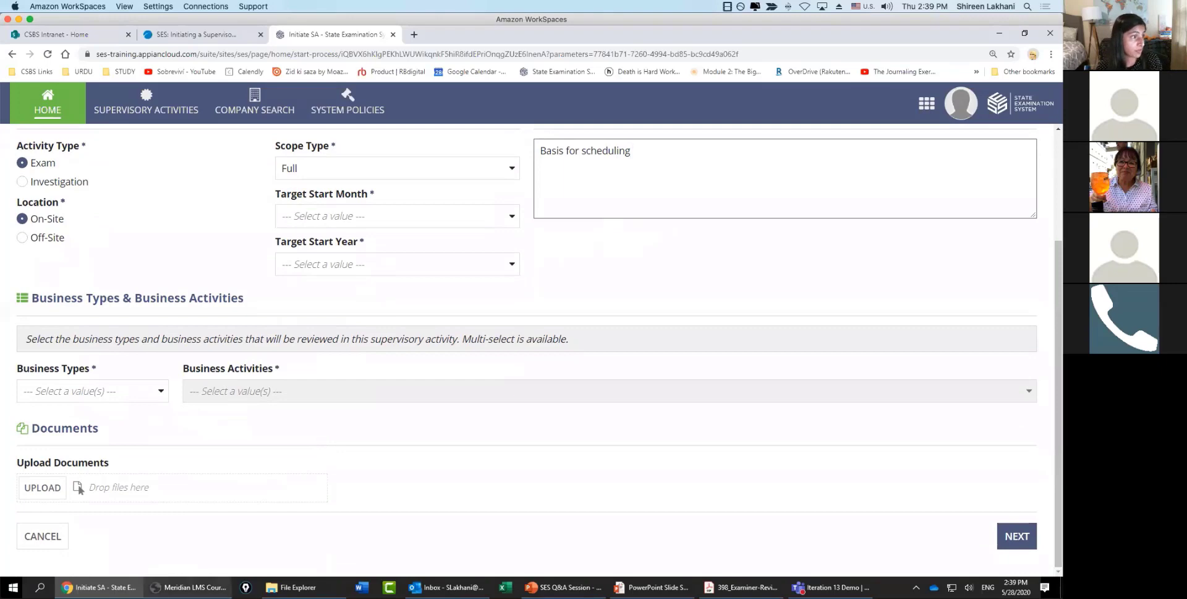
left_click(188, 586)
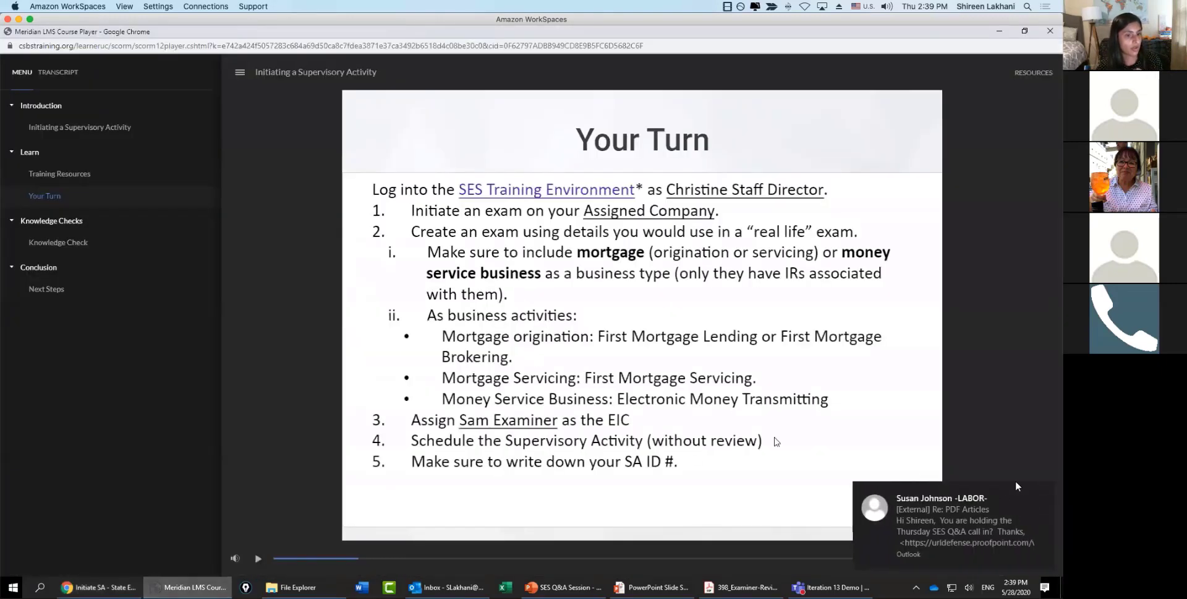
left_click(1033, 492)
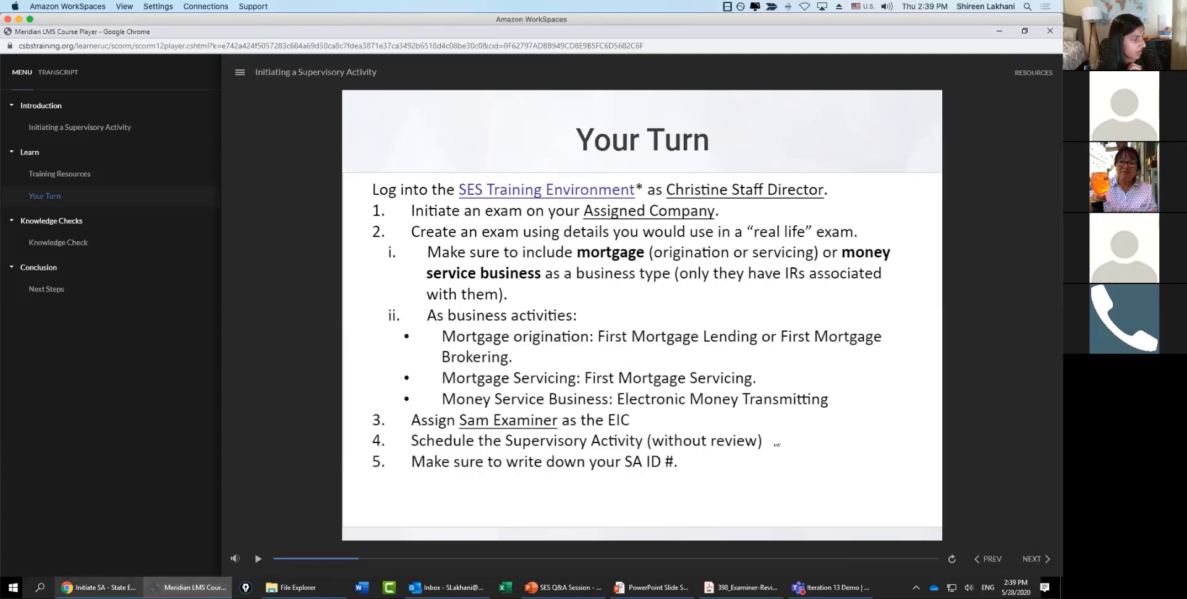
key("alt+Tab")
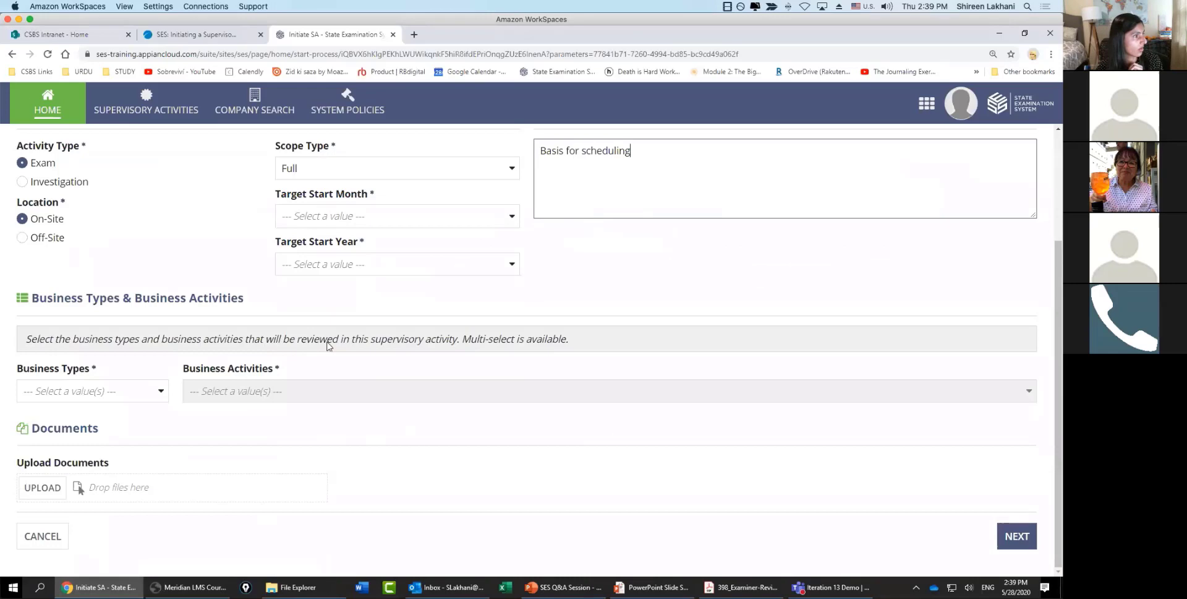
left_click(347, 222)
left_click(334, 340)
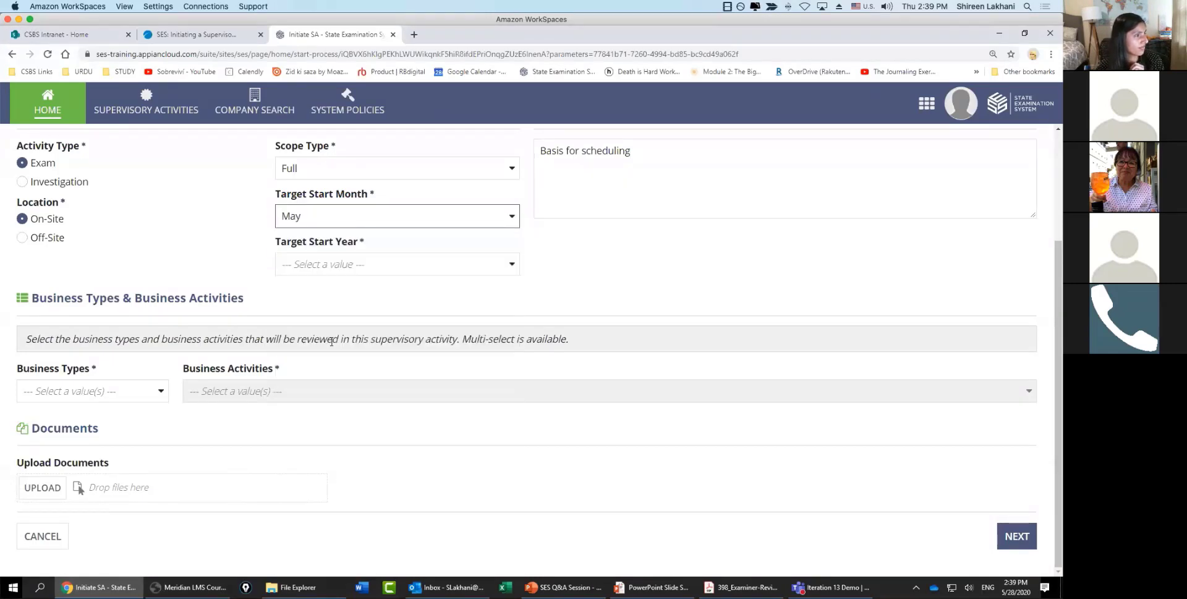
left_click(343, 221)
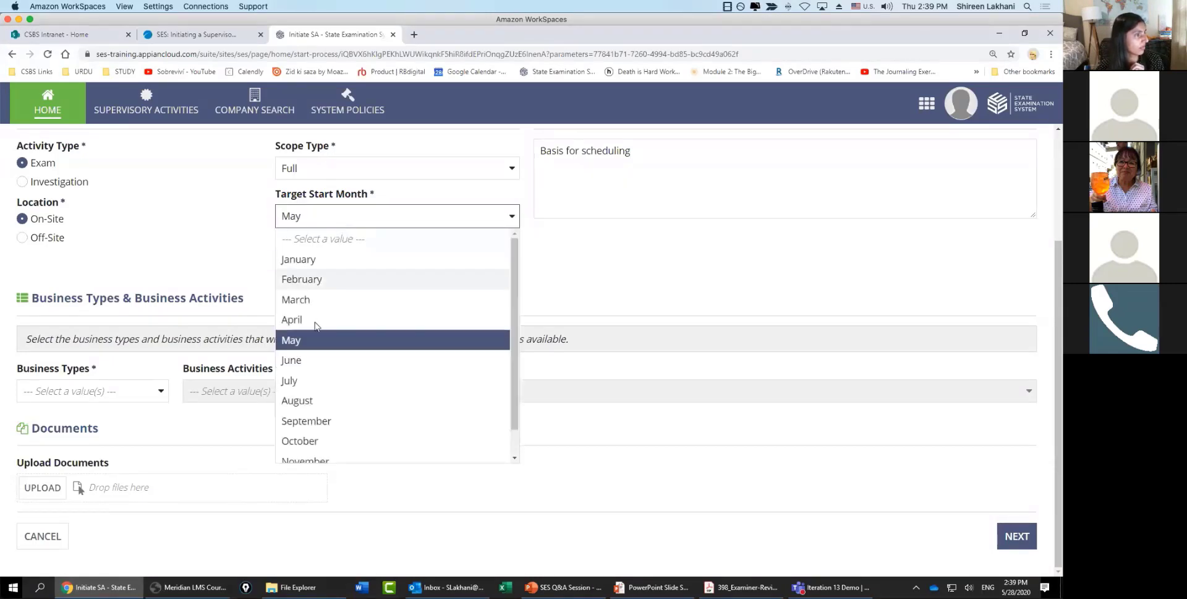
left_click(313, 381)
left_click(372, 260)
left_click(351, 312)
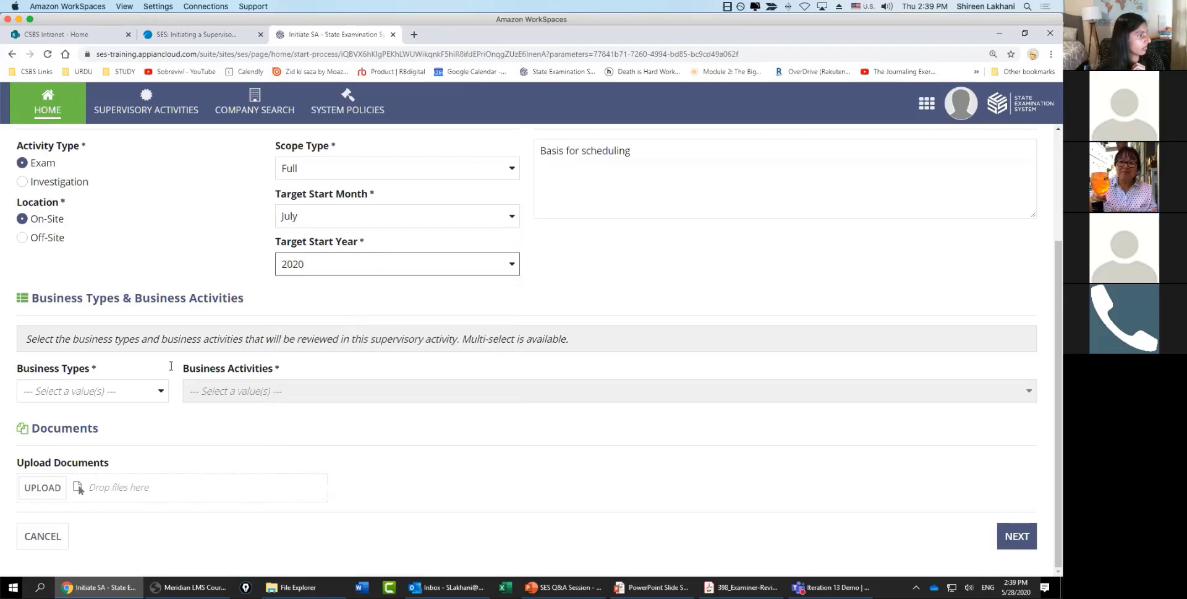
- Choose Mortgage Origination with the First mortgage lending activity, and continue past the optional related entities to the participants stage
left_click(162, 390)
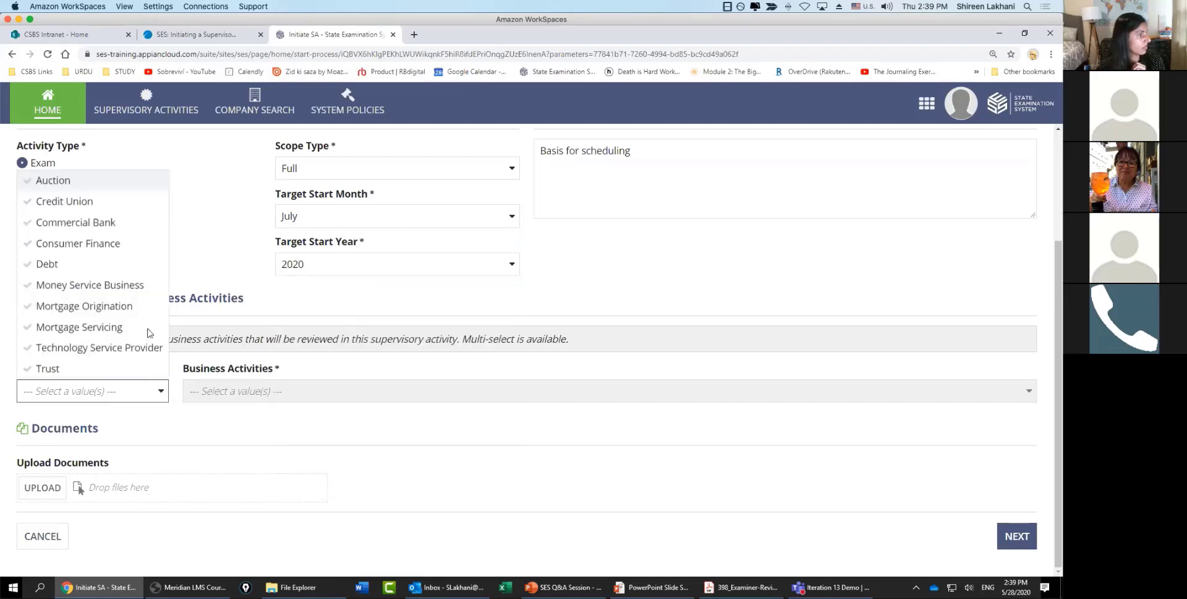
left_click(146, 306)
left_click(256, 393)
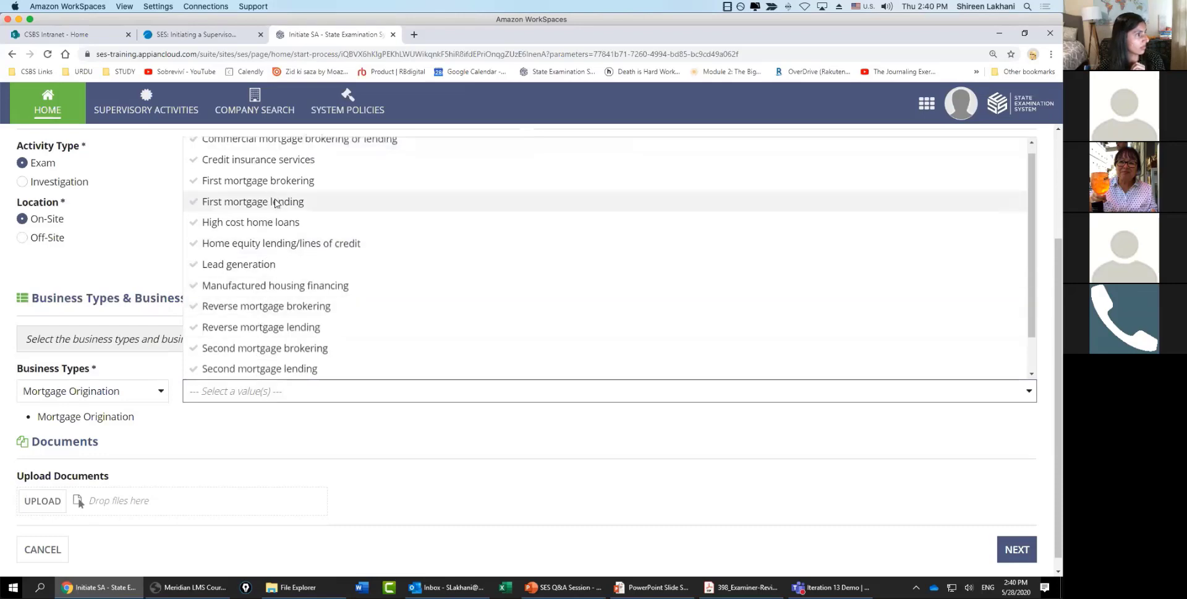
left_click(276, 202)
left_click(330, 452)
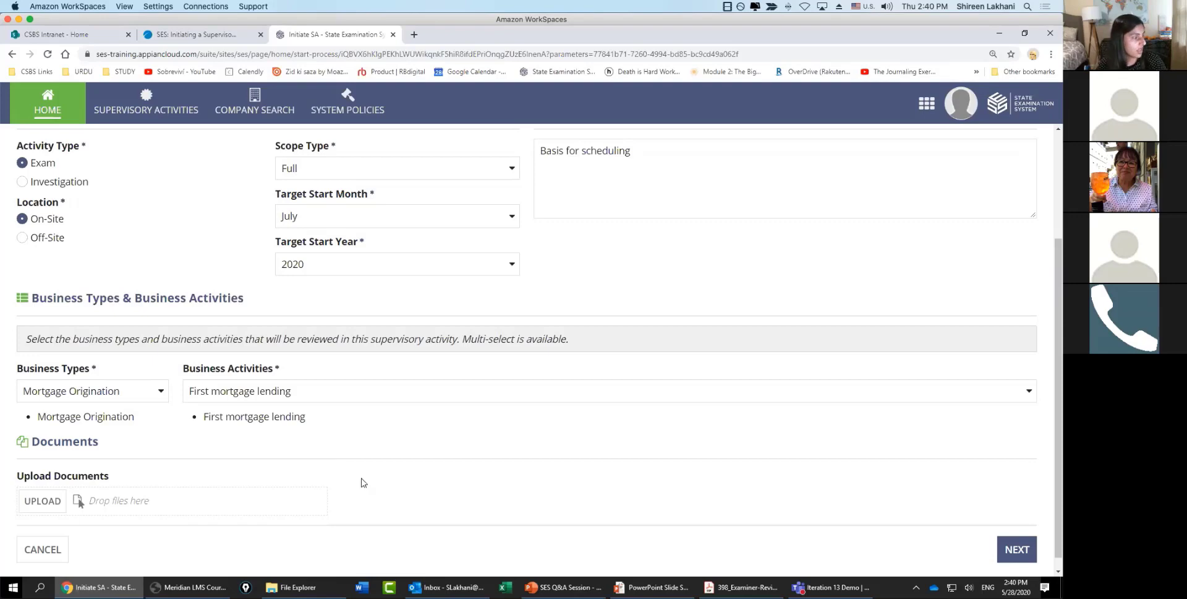
scroll(365, 497, "down", 1)
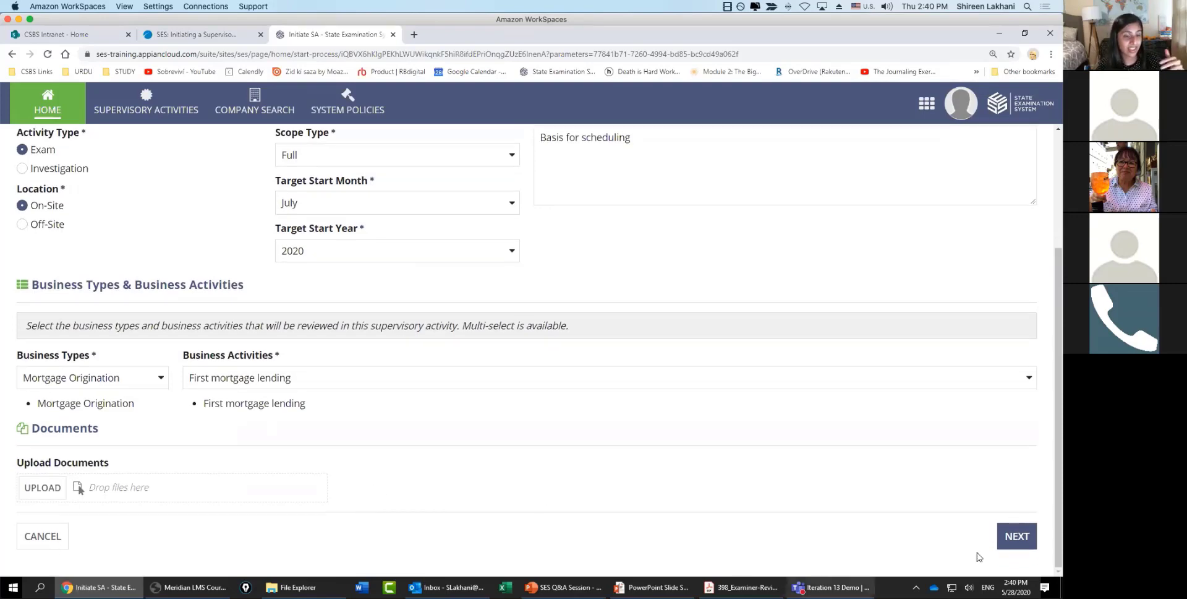
left_click(1013, 542)
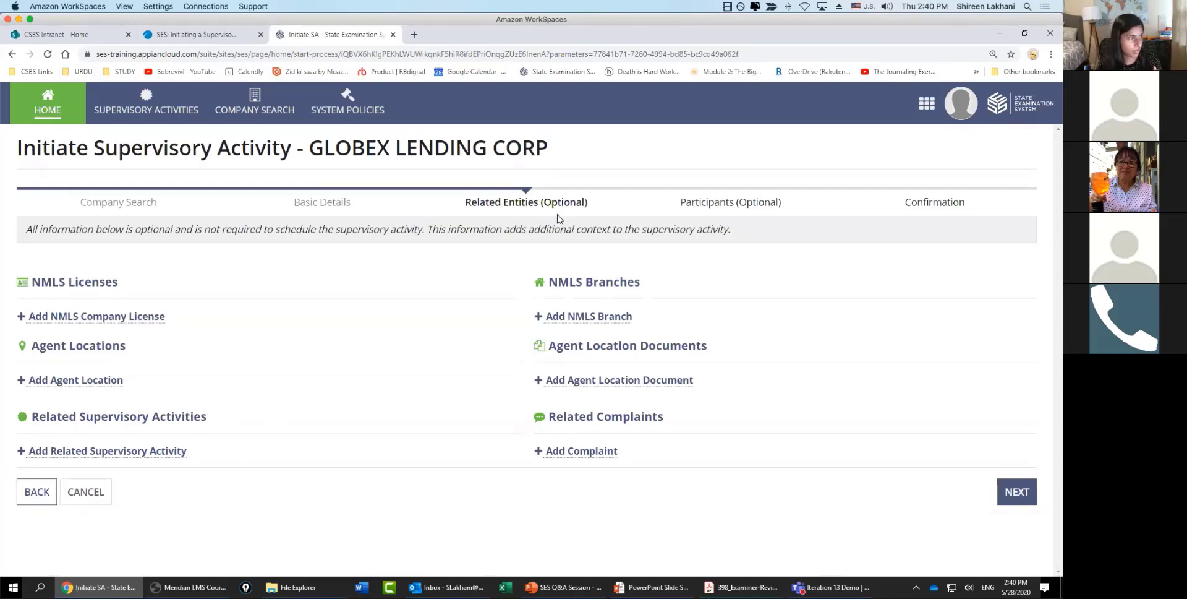
left_click(1017, 493)
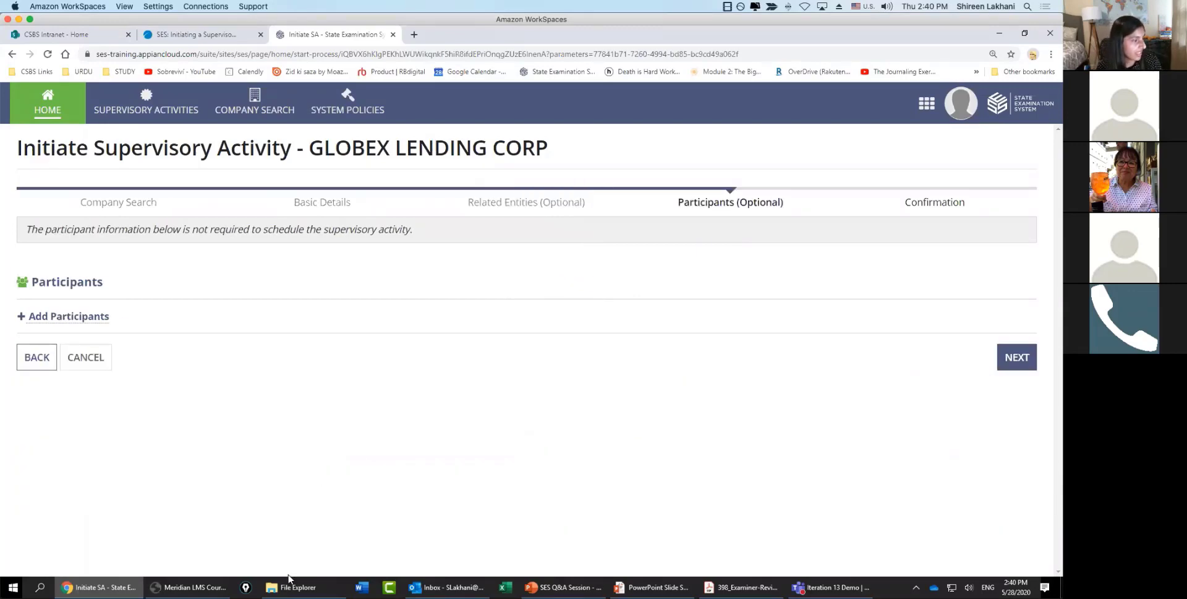
- Check the EIC assignment in the Your Turn exercise instructions and start adding participants to the supervisory activity
left_click(187, 587)
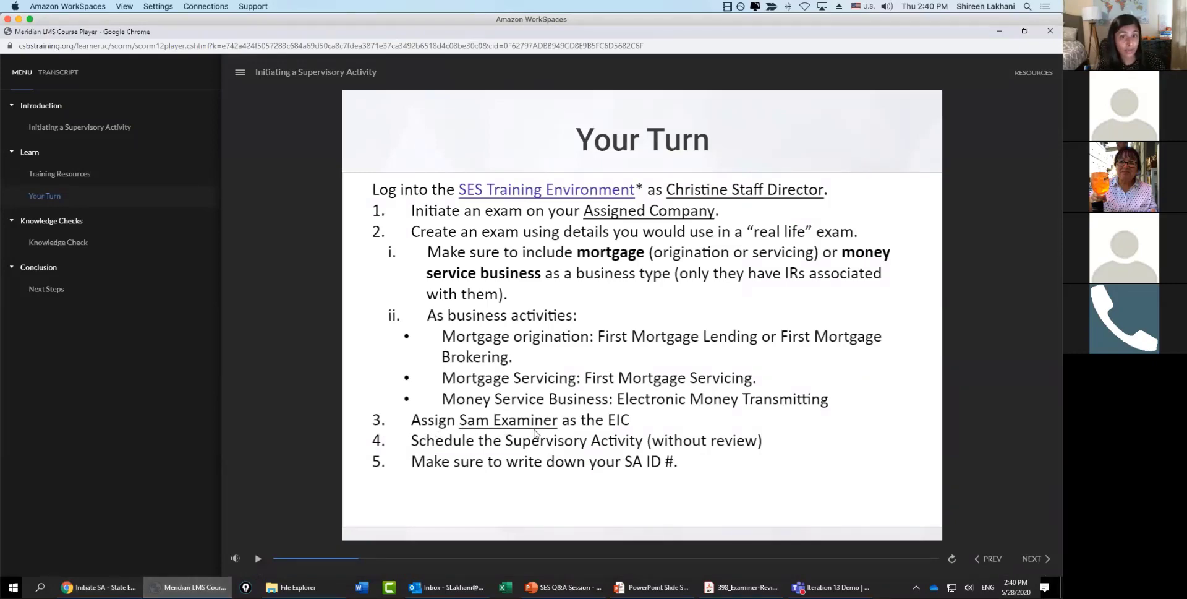
left_click(98, 587)
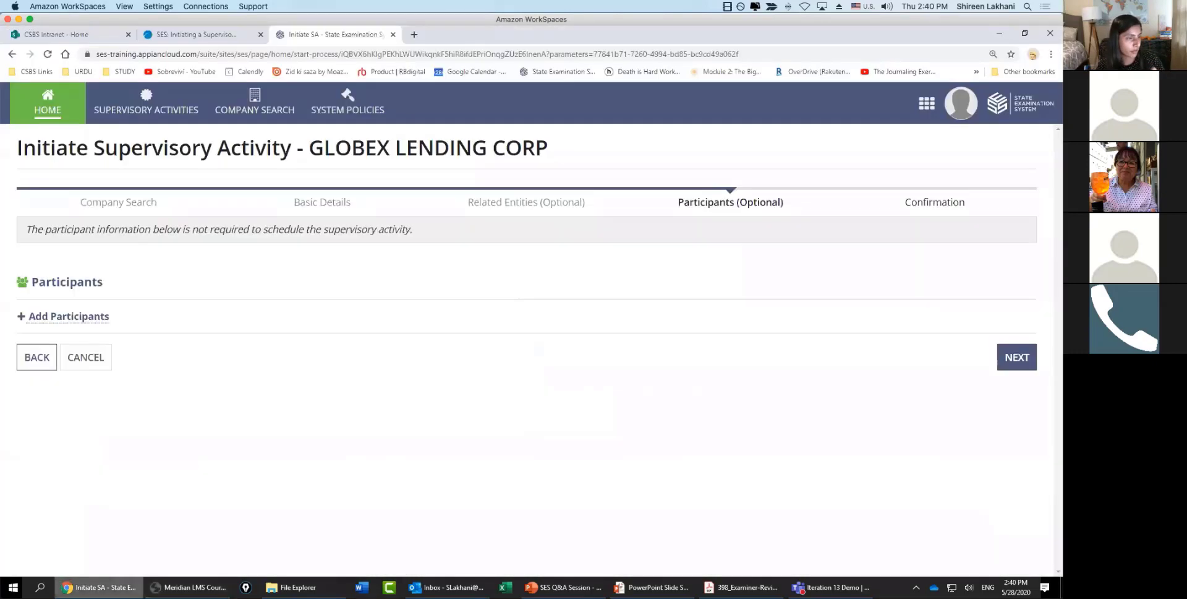
left_click(88, 316)
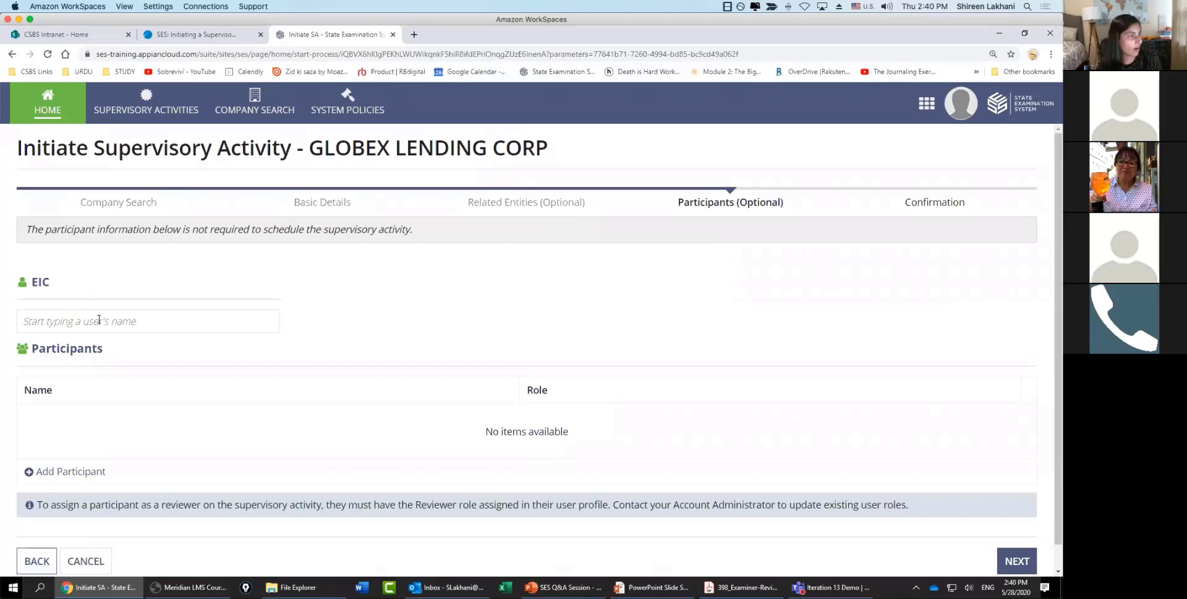
- Search for the assigned examiner by username and select that examiner as the supervisory activity's EIC
left_click(99, 319)
type("sam")
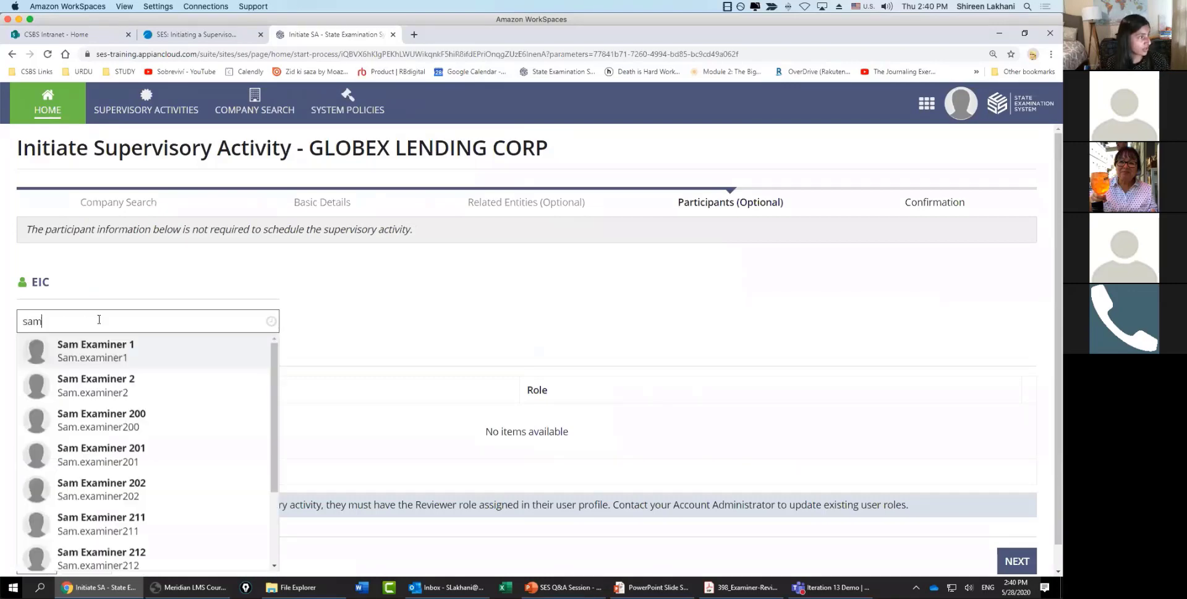
type(".ex")
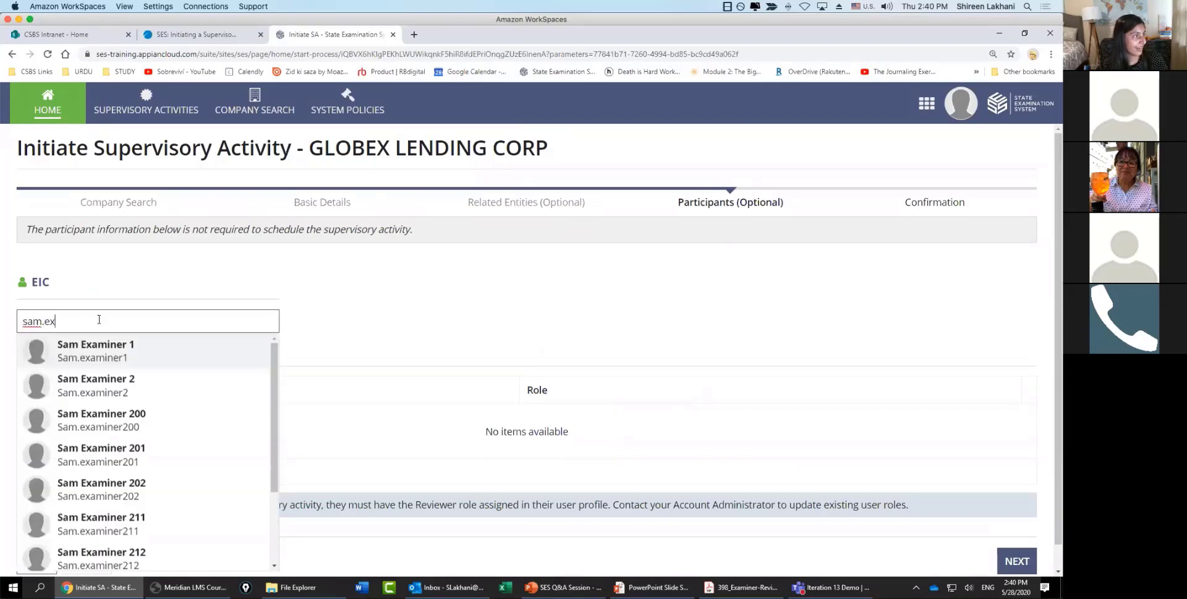
type("amine")
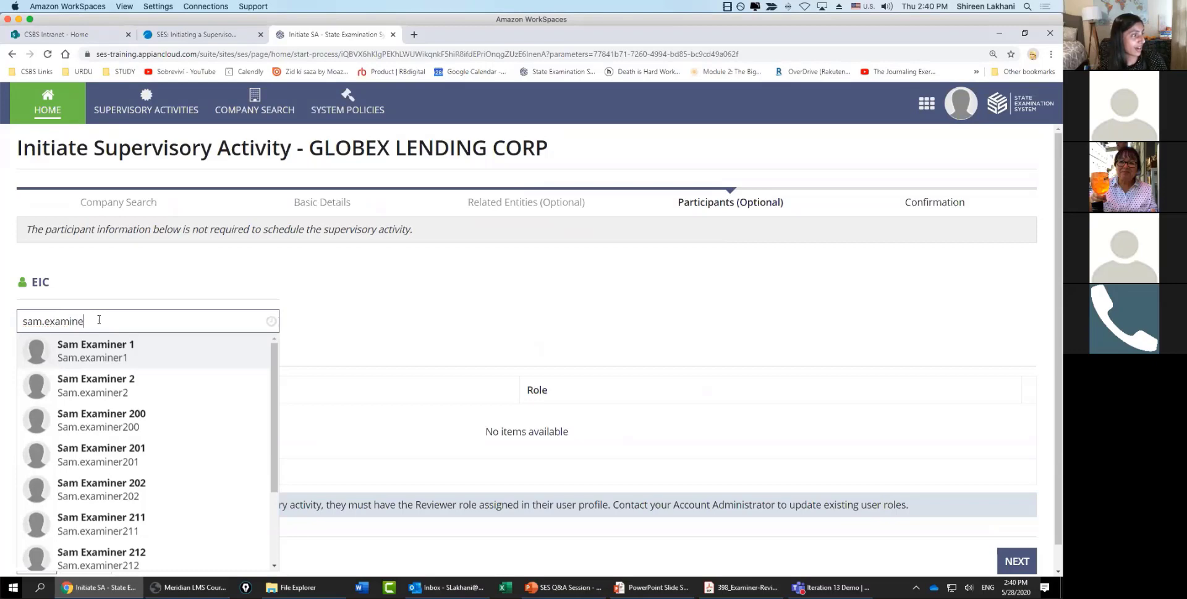
type("r.")
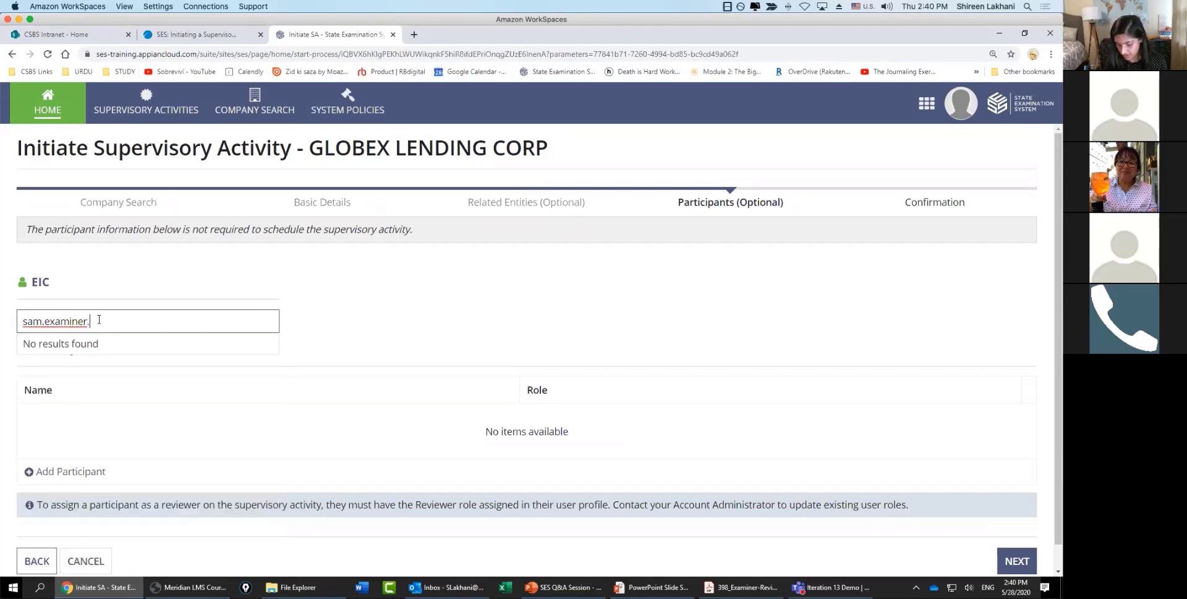
type("398")
key("BackSpace")
key("BackSpace")
key("BackSpace")
key("BackSpace")
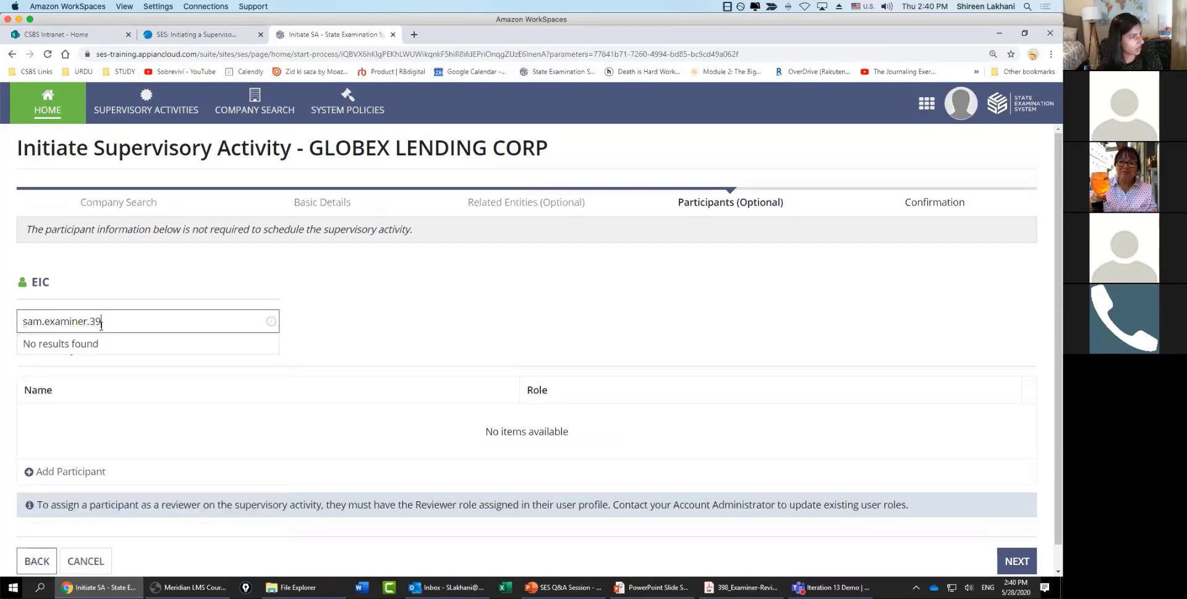
type("398")
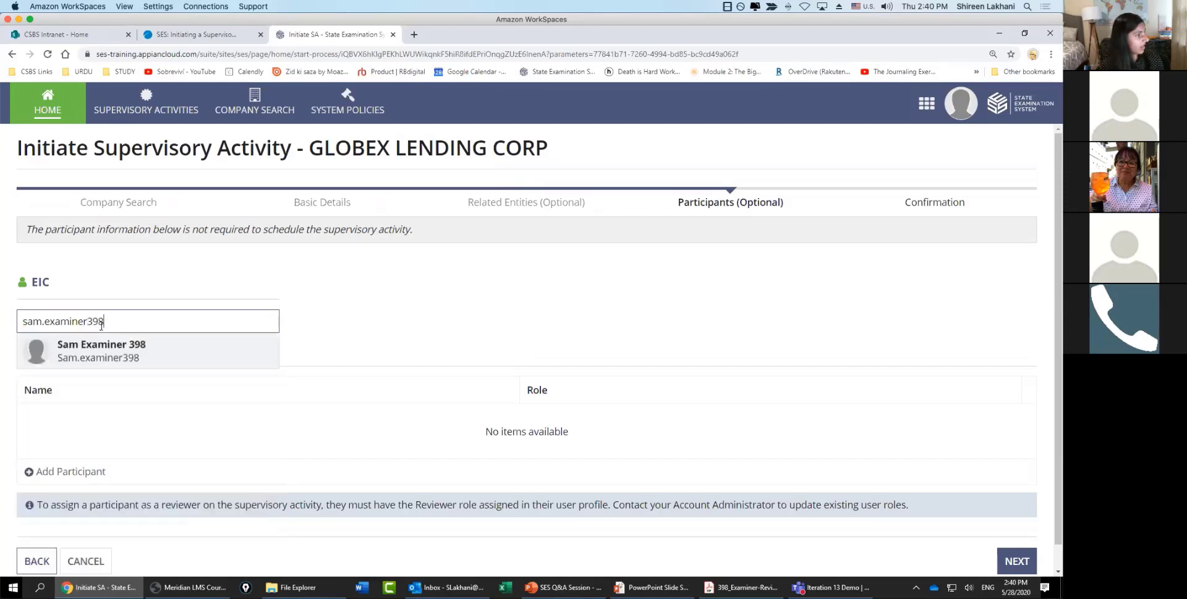
left_click(129, 364)
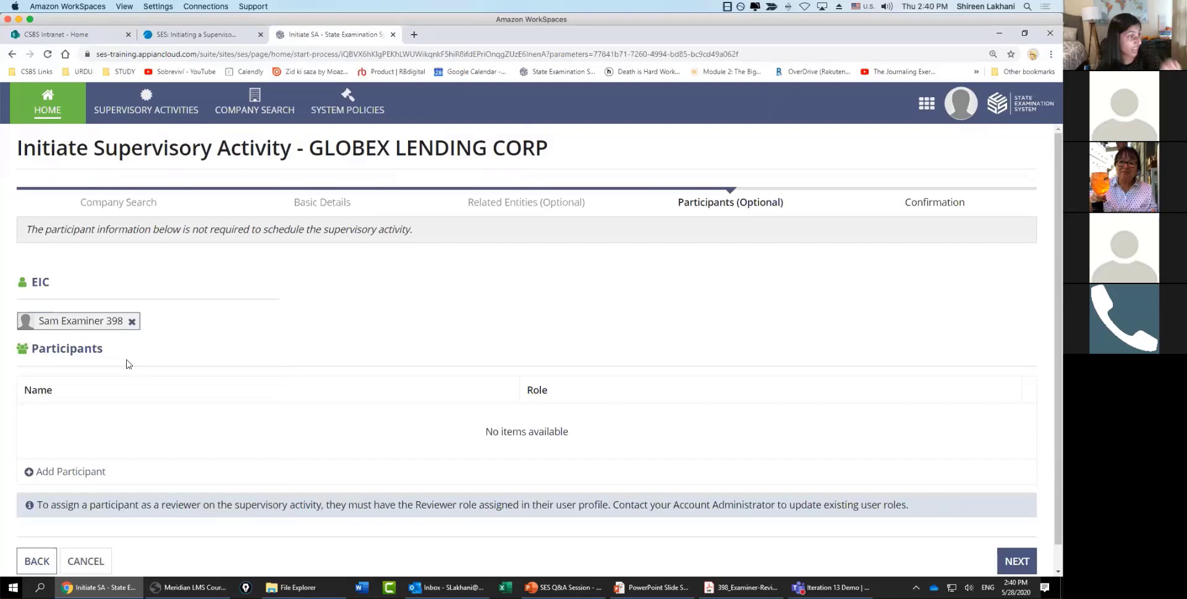
- Continue past the participants stage to the confirmation and check the scheduling instruction in the Your Turn exercise
scroll(128, 365, "down", 1)
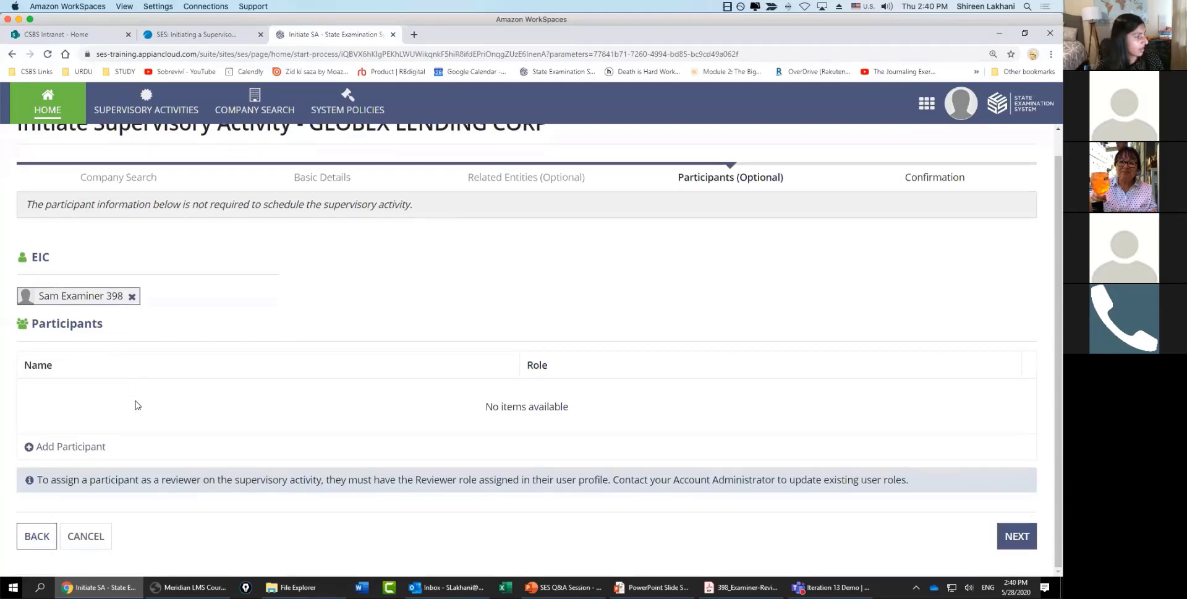
left_click(1017, 536)
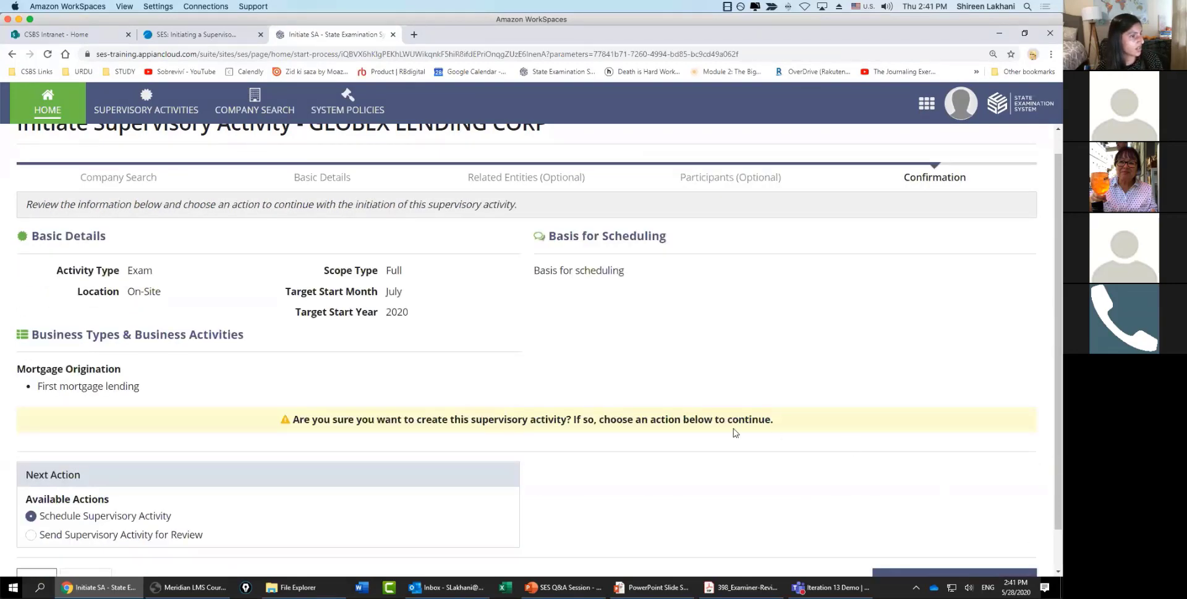
scroll(729, 432, "down", 2)
left_click(188, 587)
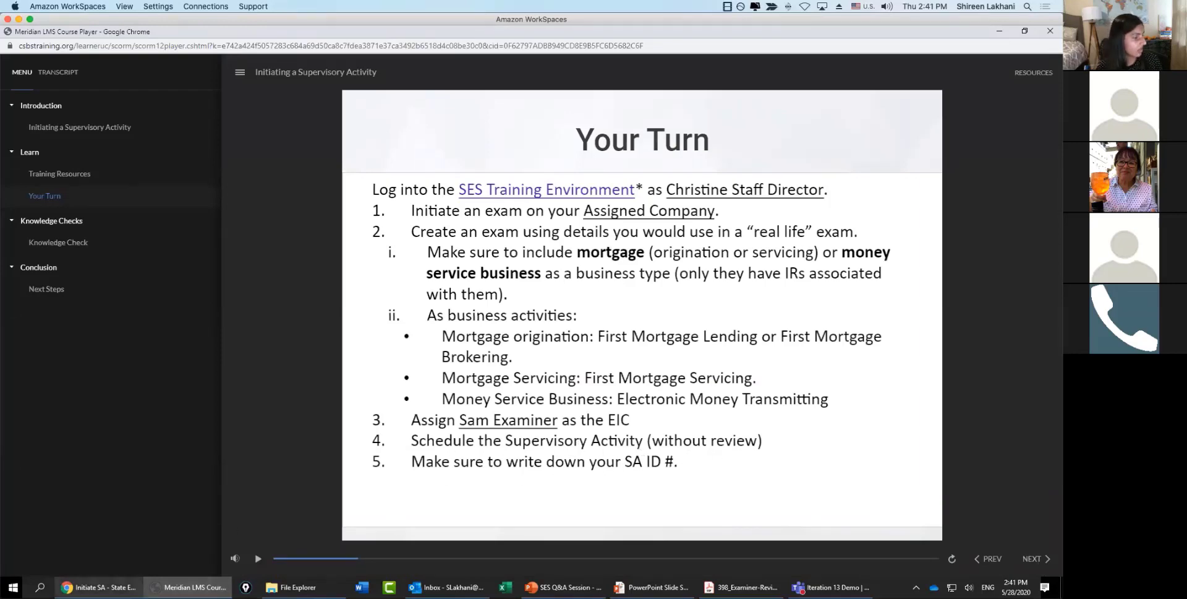
left_click(99, 587)
- Initiate the supervisory activity with the Schedule Supervisory Activity action, without review, and reload the supervisory activities list to look up its SA ID
left_click(115, 489)
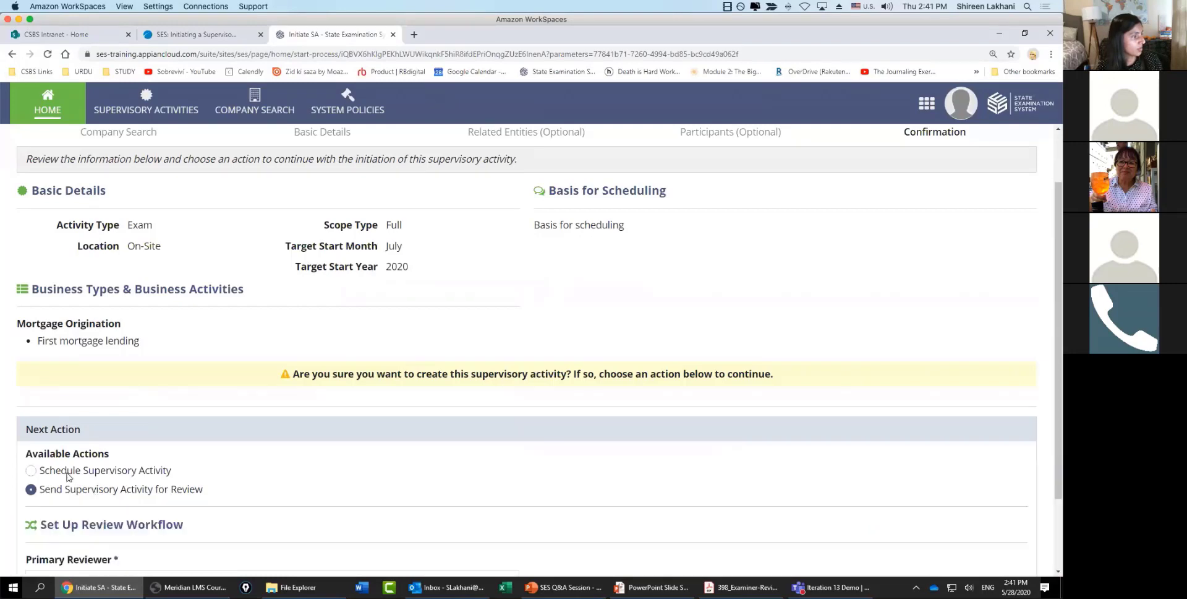
left_click(117, 473)
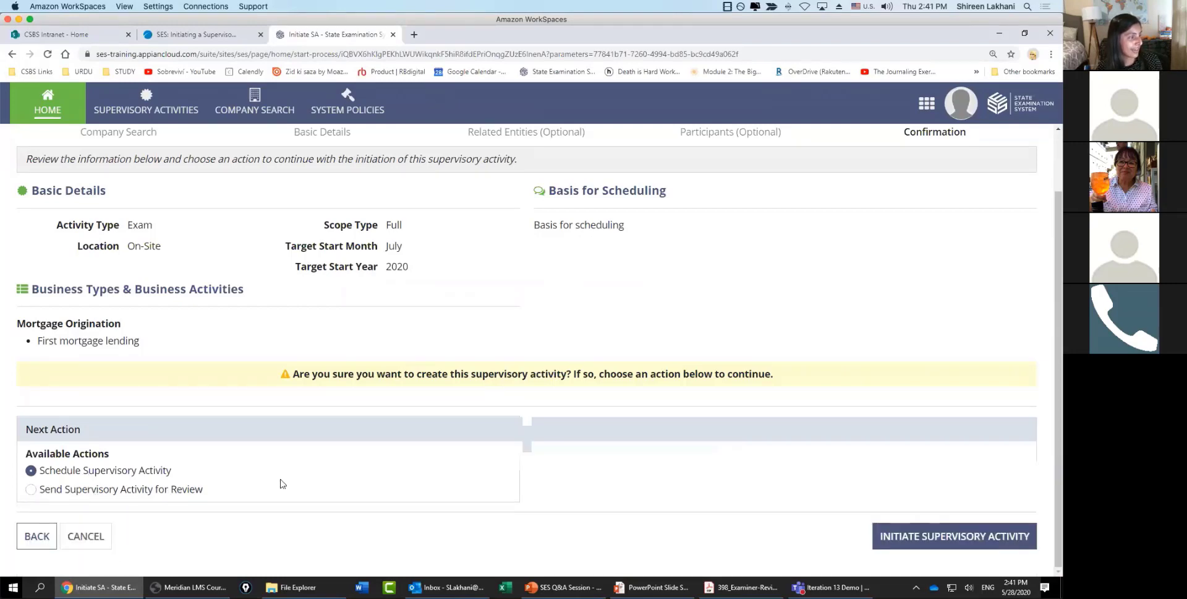
left_click(1006, 544)
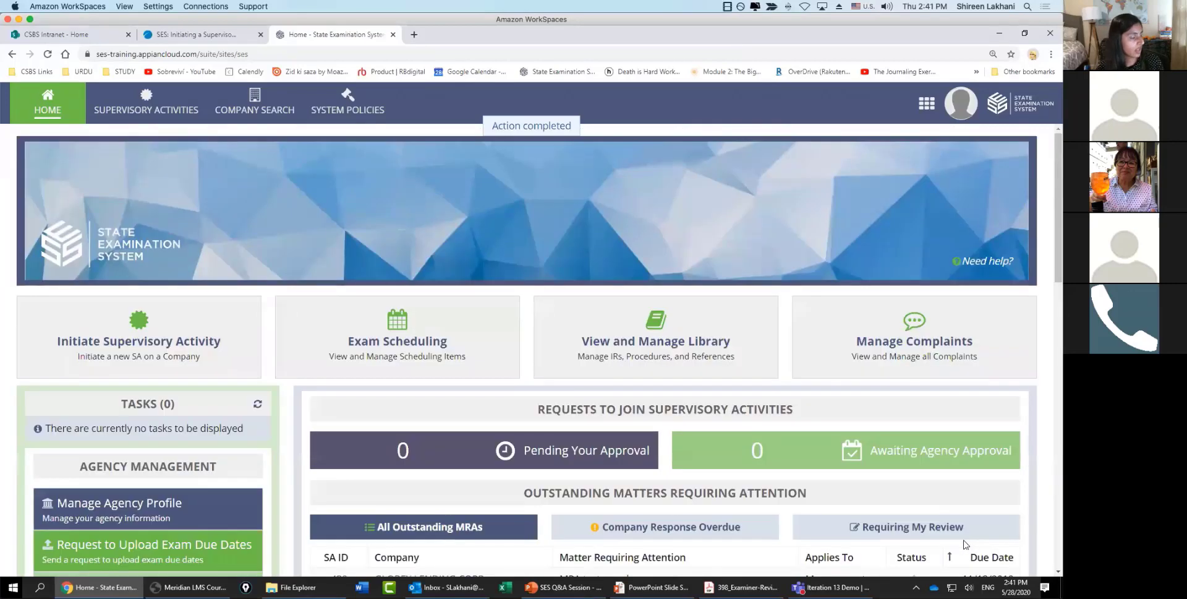
left_click(141, 111)
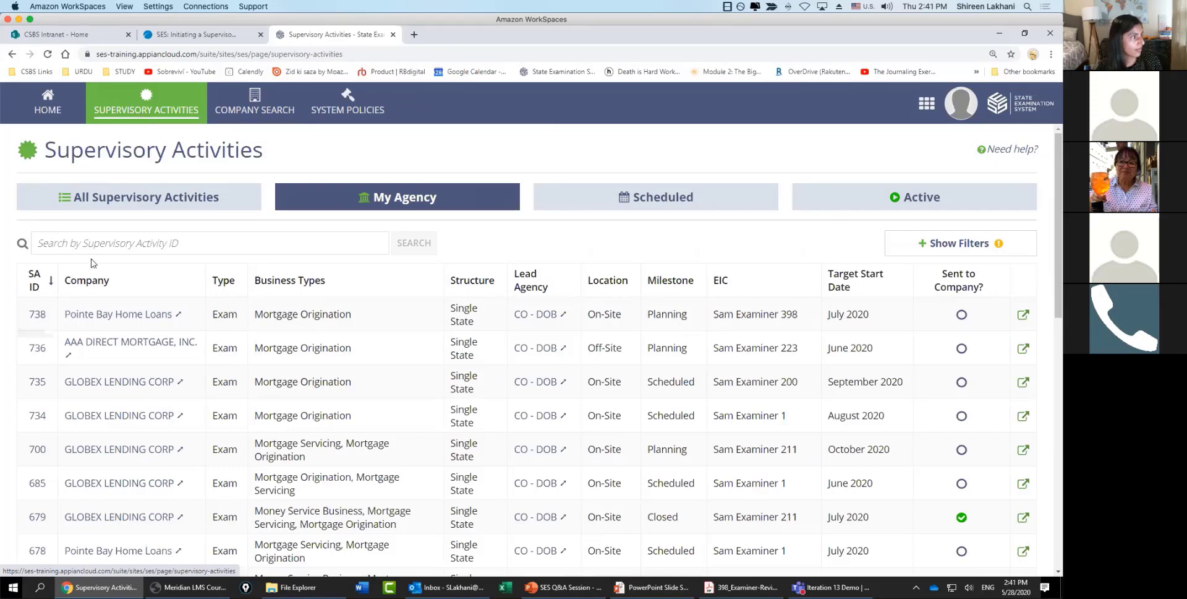
left_click(48, 55)
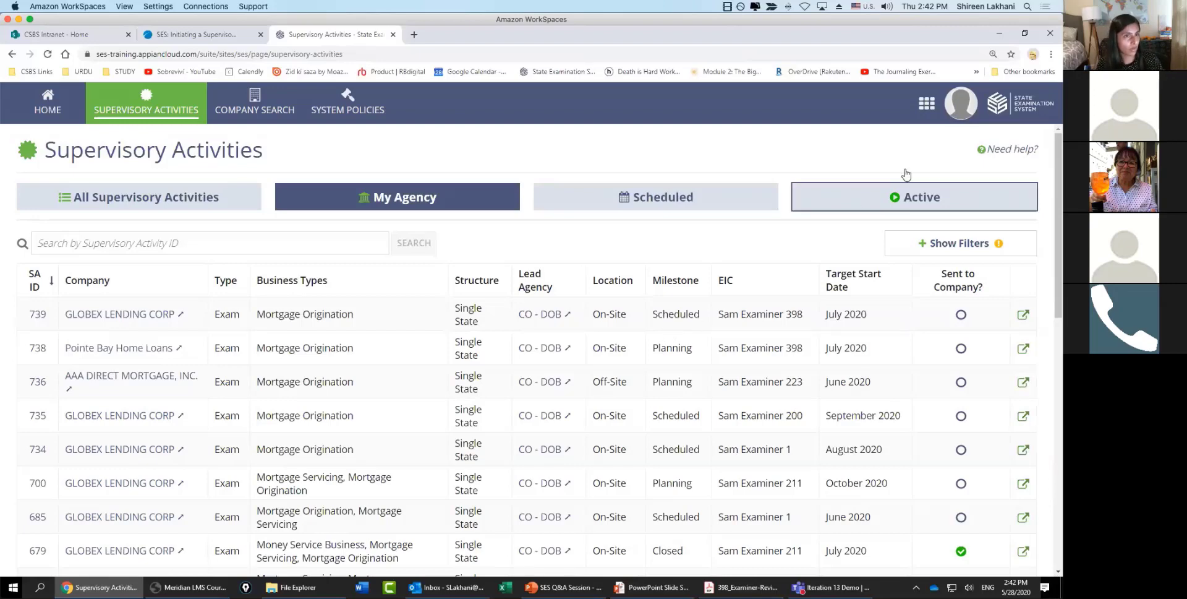
- Close the Initiating a Supervisory Activity course player and open the SES: Managing Participants module from the training curriculum
left_click(189, 587)
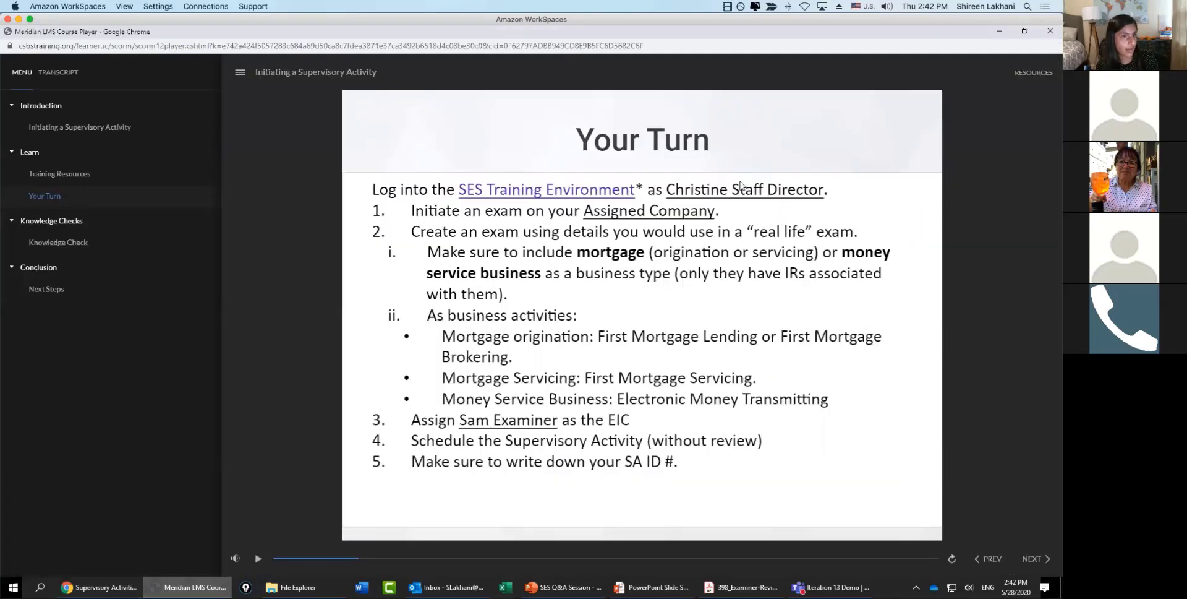
left_click(1050, 31)
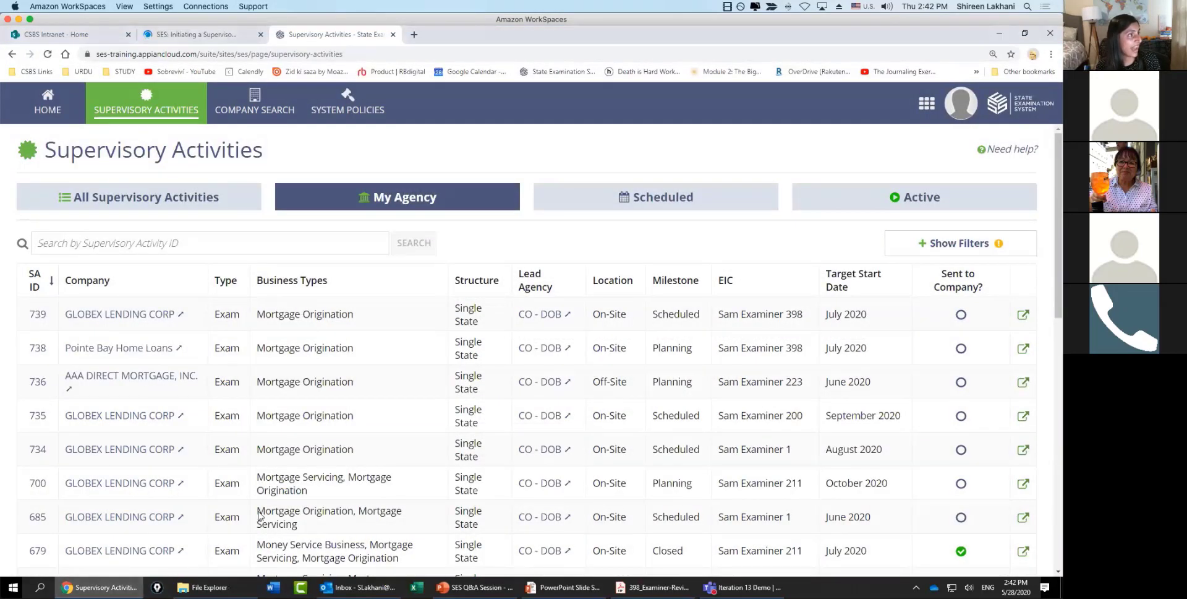
left_click(170, 38)
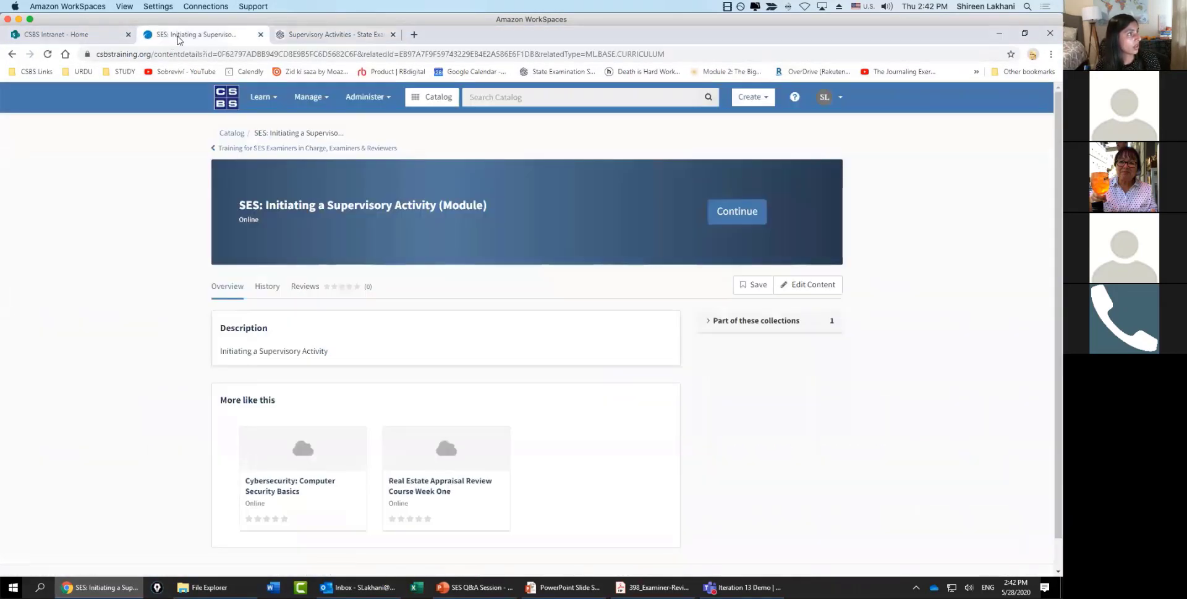
left_click(271, 149)
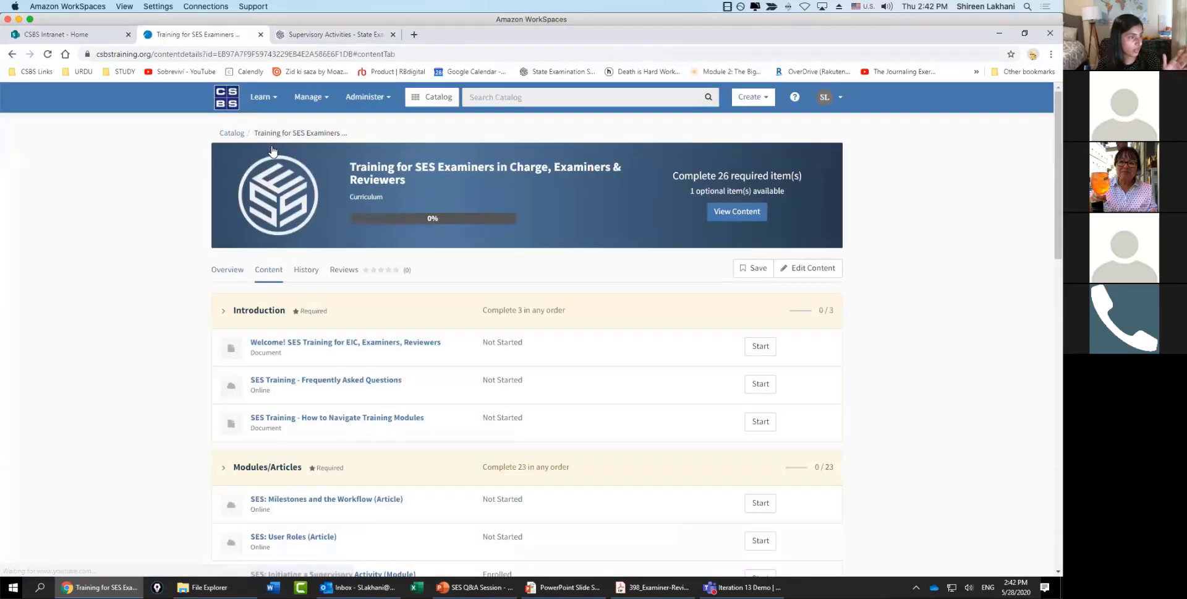
scroll(337, 379, "down", 4)
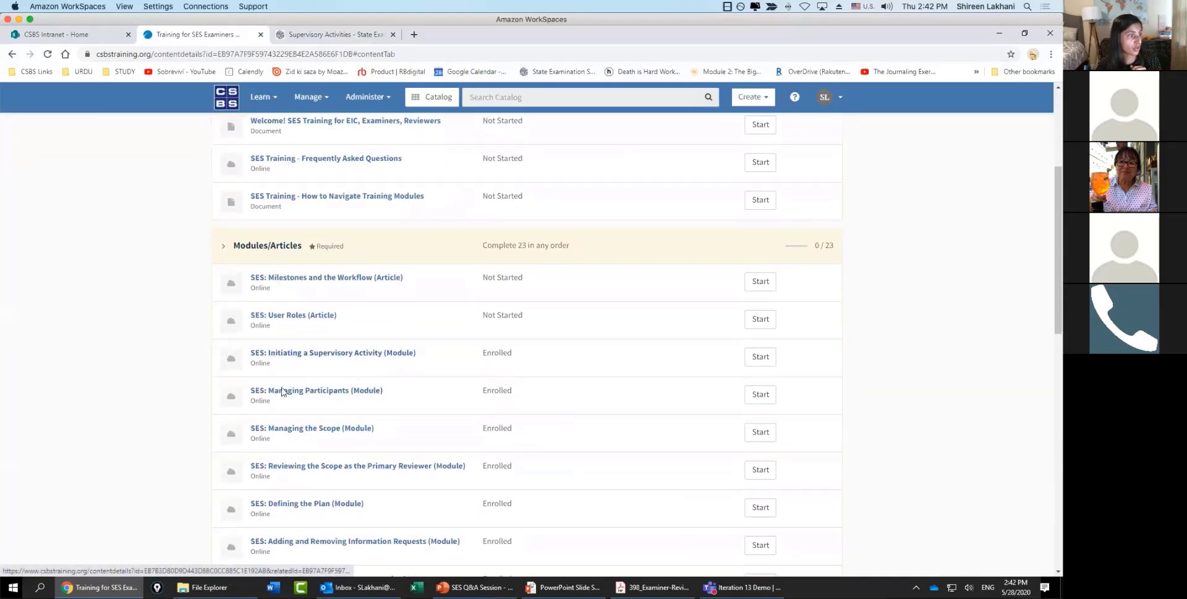
left_click(337, 392)
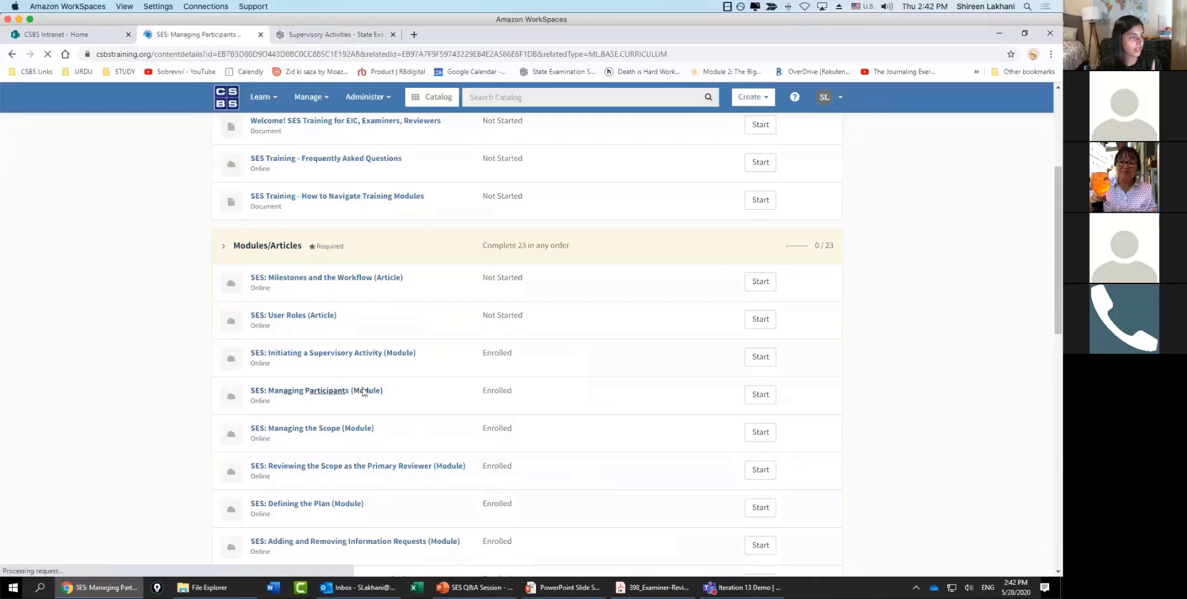
- Launch the Managing Participants course in a maximized player, restart it, and pause it on the Your Turn exercise
left_click(730, 213)
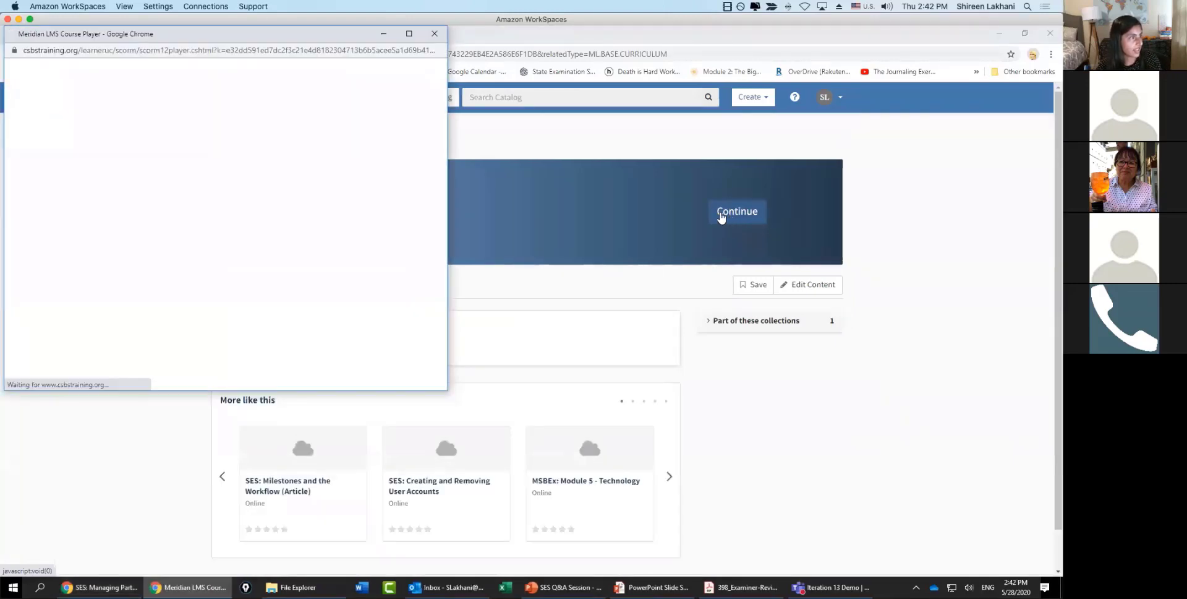
left_click(408, 35)
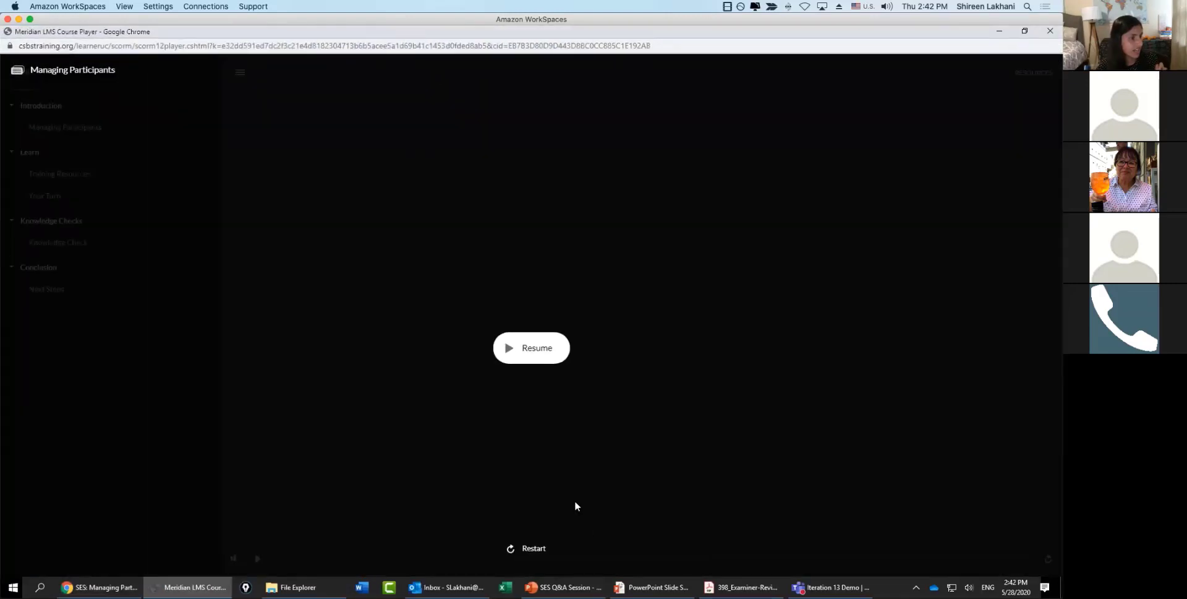
left_click(529, 548)
left_click(59, 204)
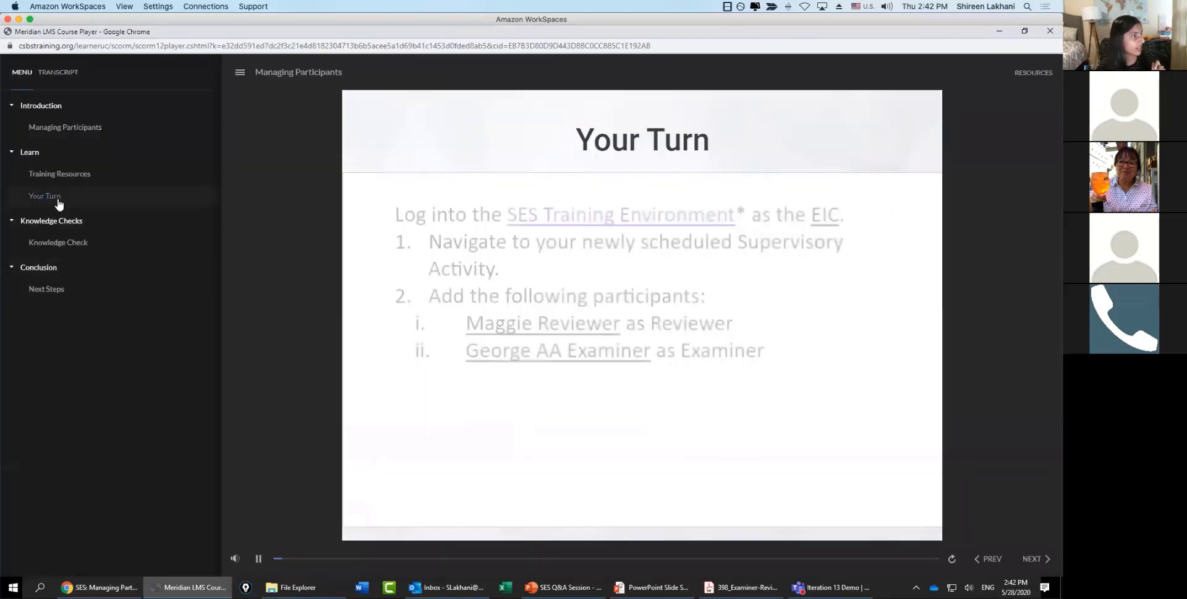
left_click(259, 559)
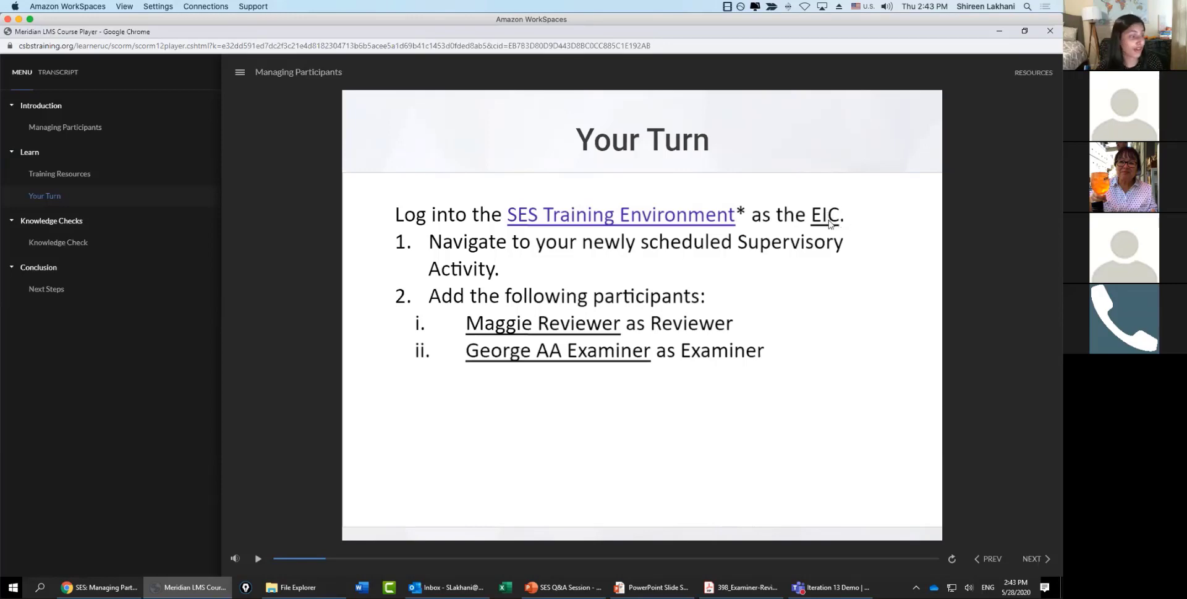
- Return to the SES training environment and sign out of the staff director account
left_click(99, 587)
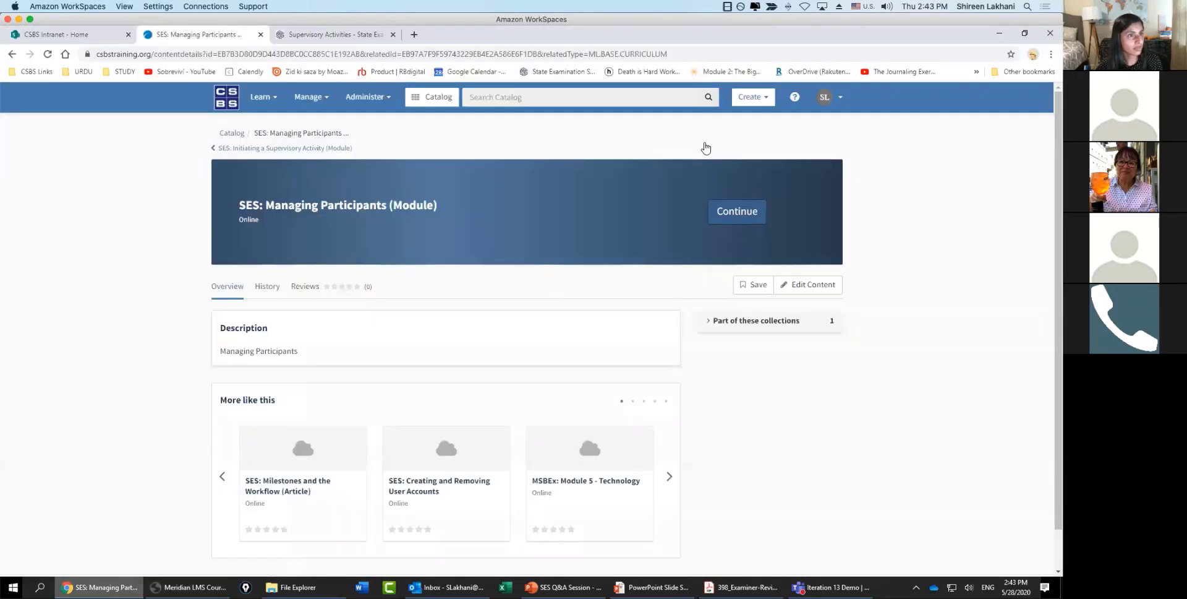
left_click(334, 35)
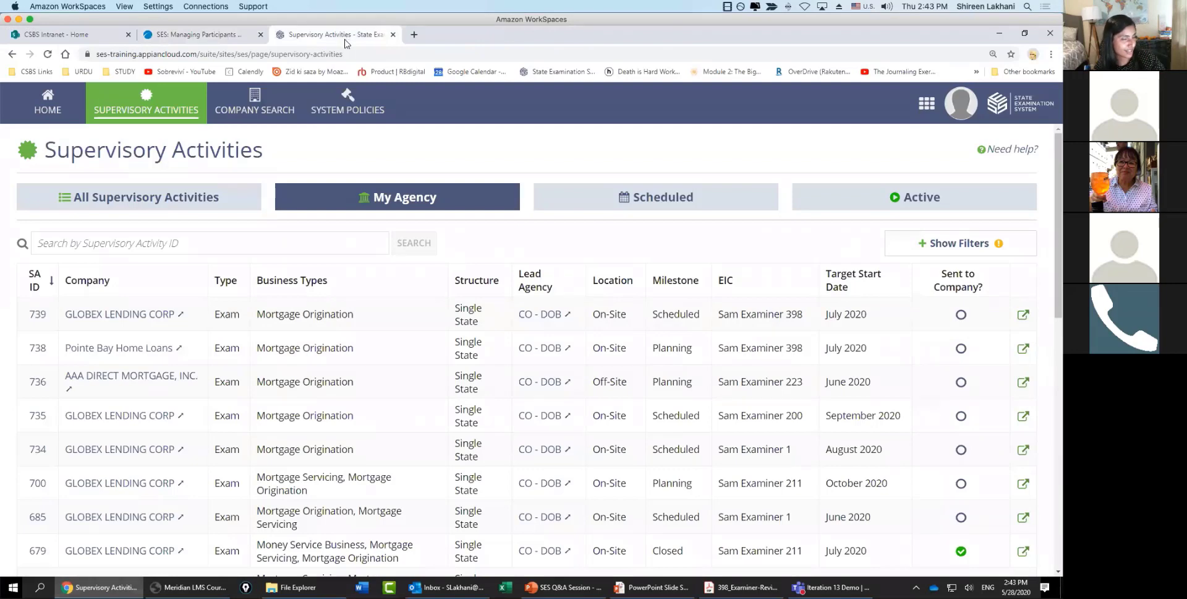
left_click(961, 103)
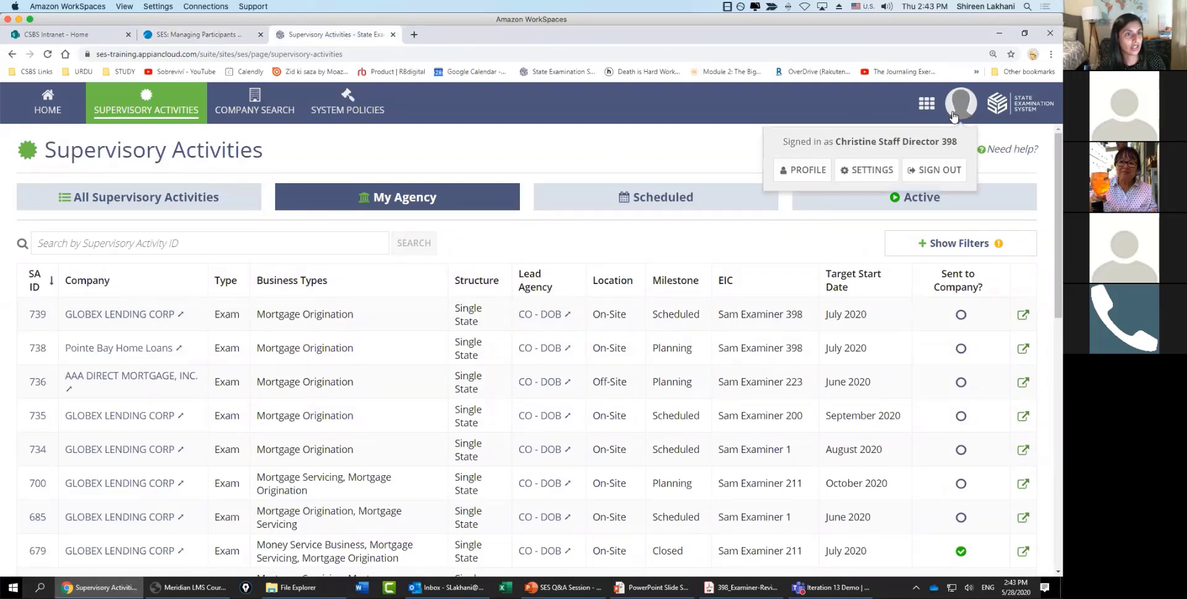
left_click(933, 173)
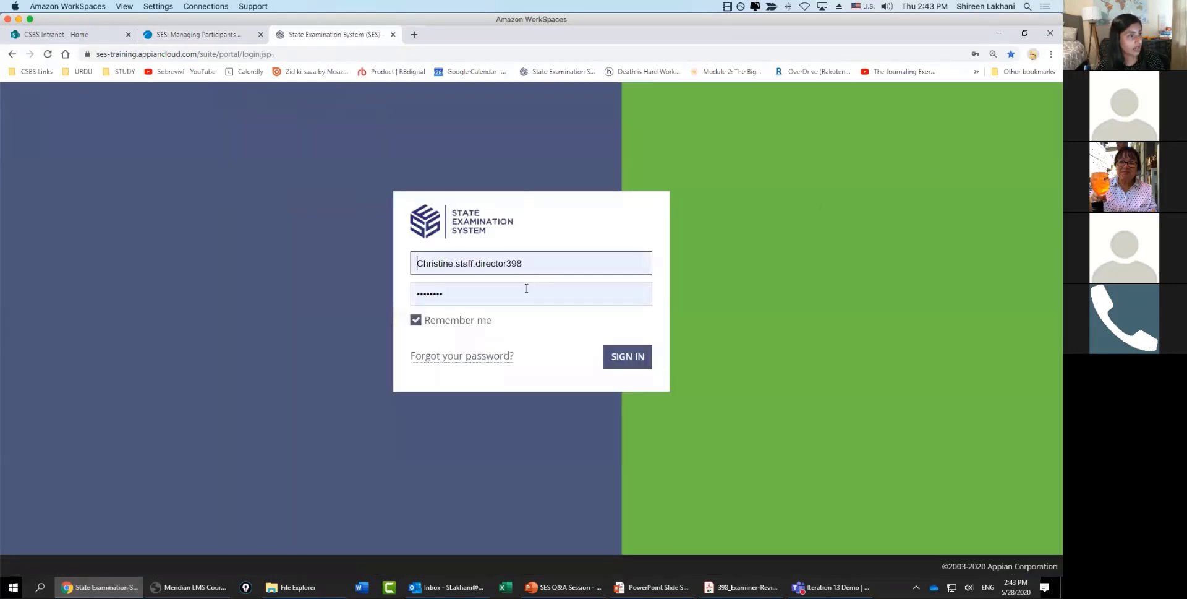
- Sign in to SES as the EIC with the assigned examiner's username and saved account password
double_click(540, 267)
type("sam")
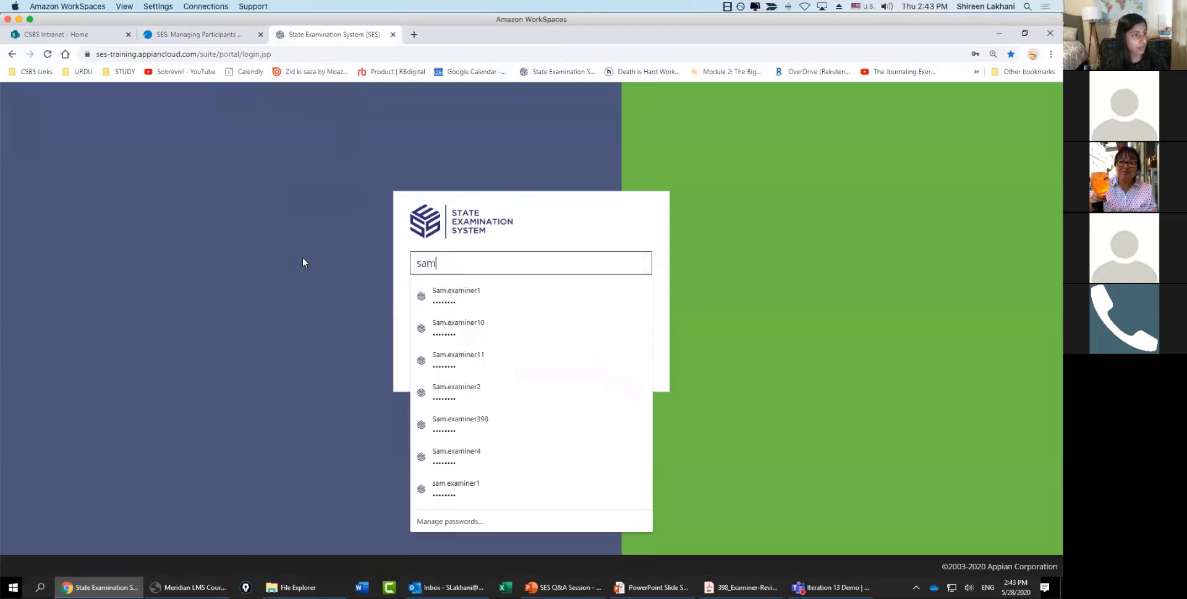
type(".examiner")
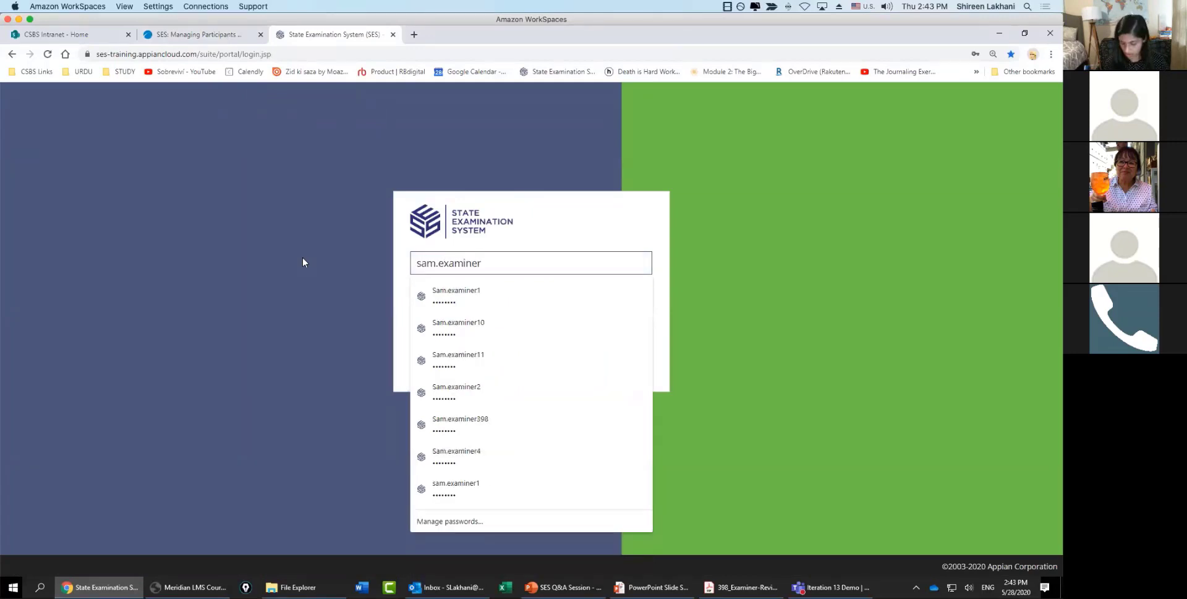
type("398")
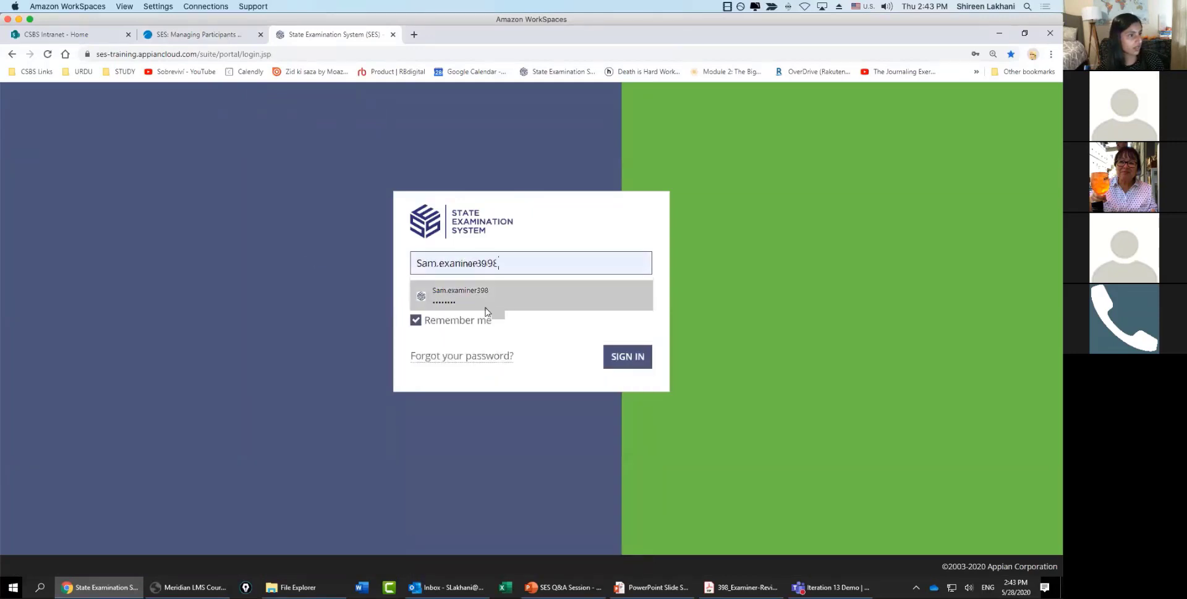
left_click(486, 296)
left_click(624, 364)
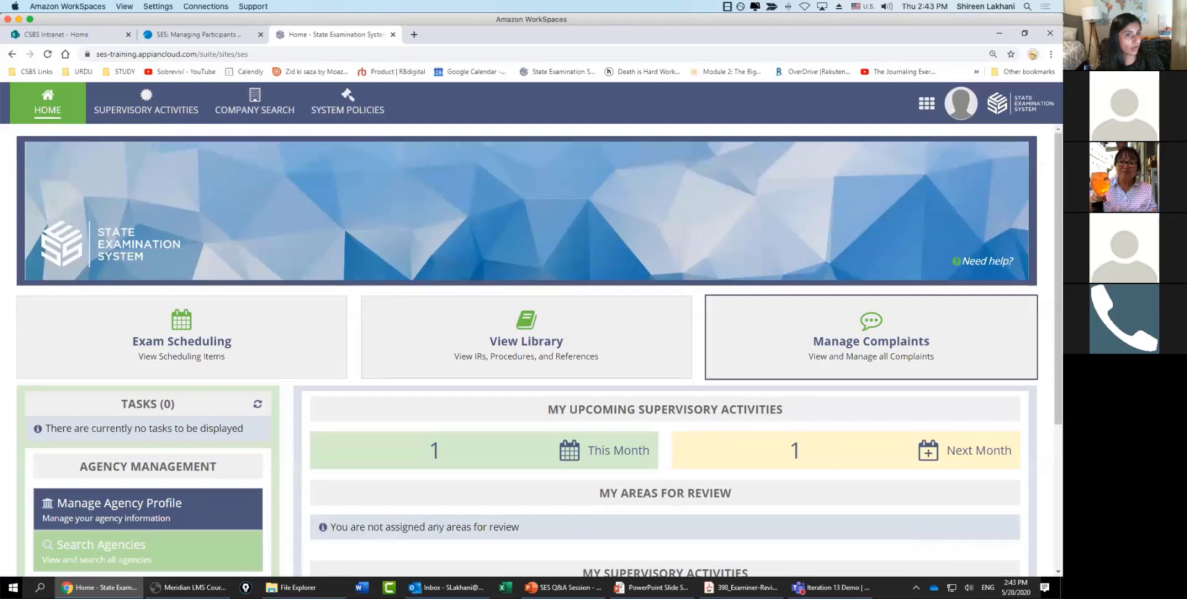
- View the EIC's supervisory activities on the home page, and open the Globex Lending Corp exam with SA ID 739 from the supervisory activities list
left_click_drag(1057, 261, 1058, 403)
left_click(960, 396)
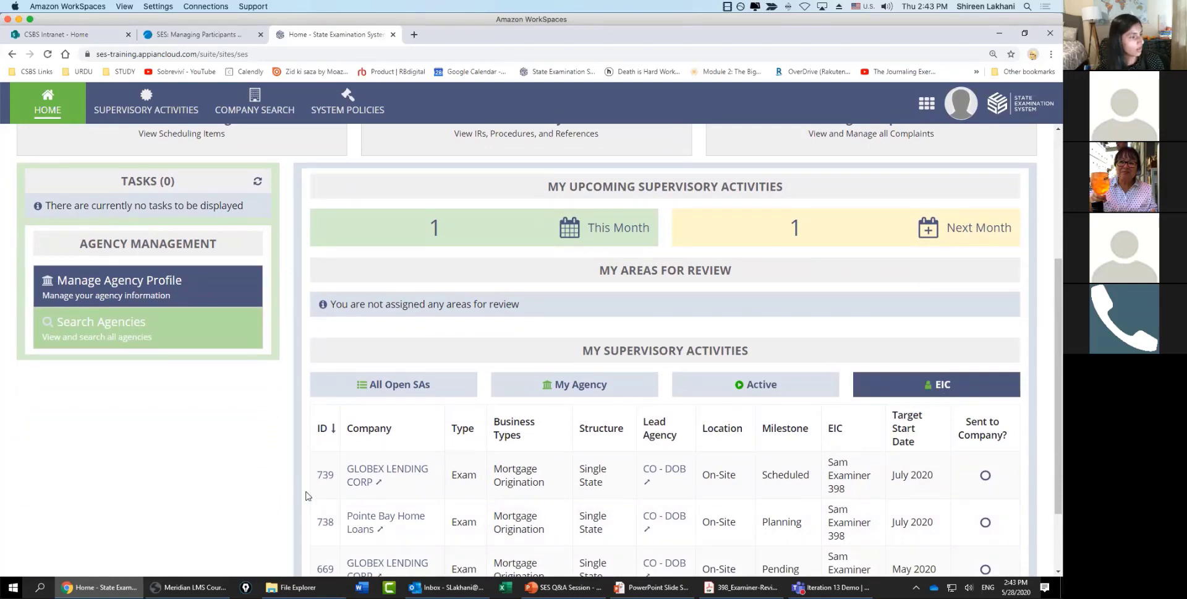
scroll(178, 156, "up", 3)
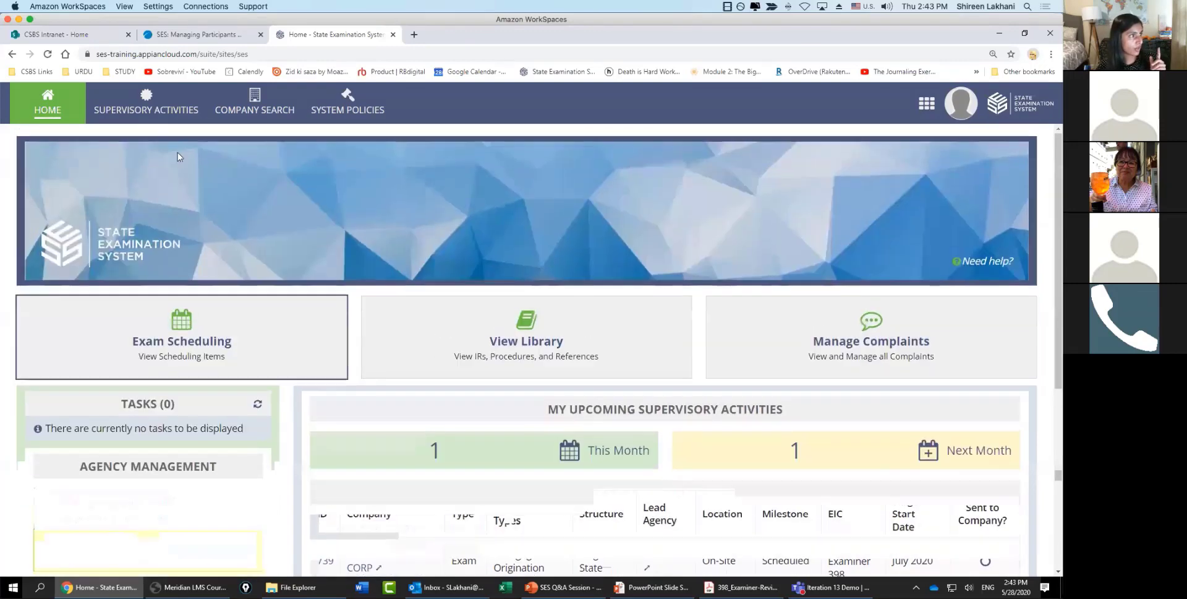
left_click(159, 117)
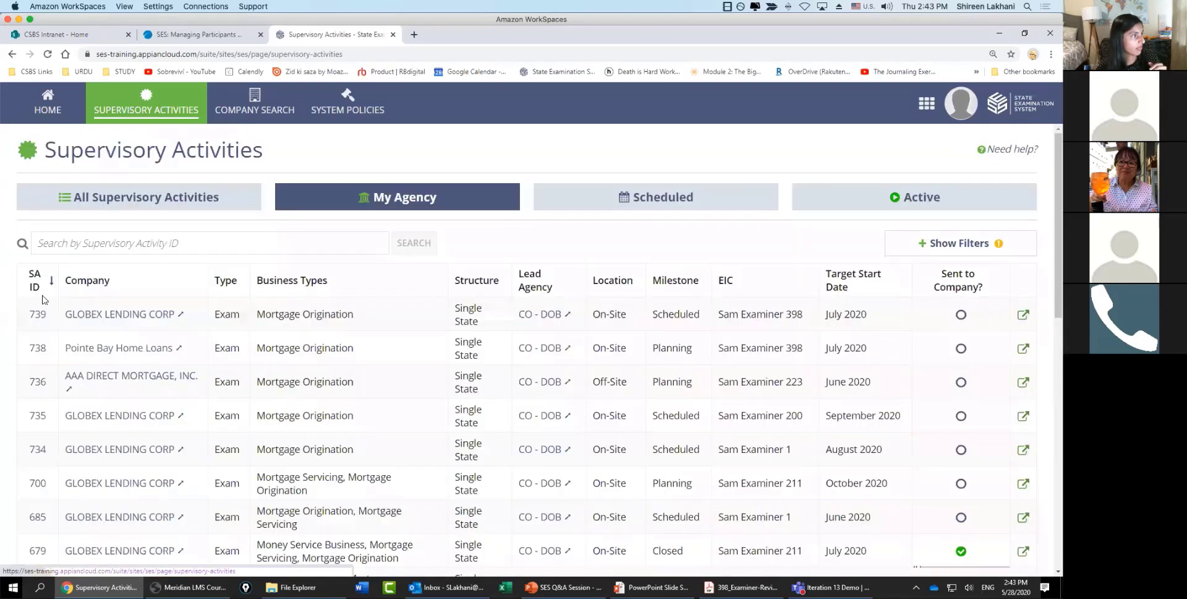
left_click(37, 316)
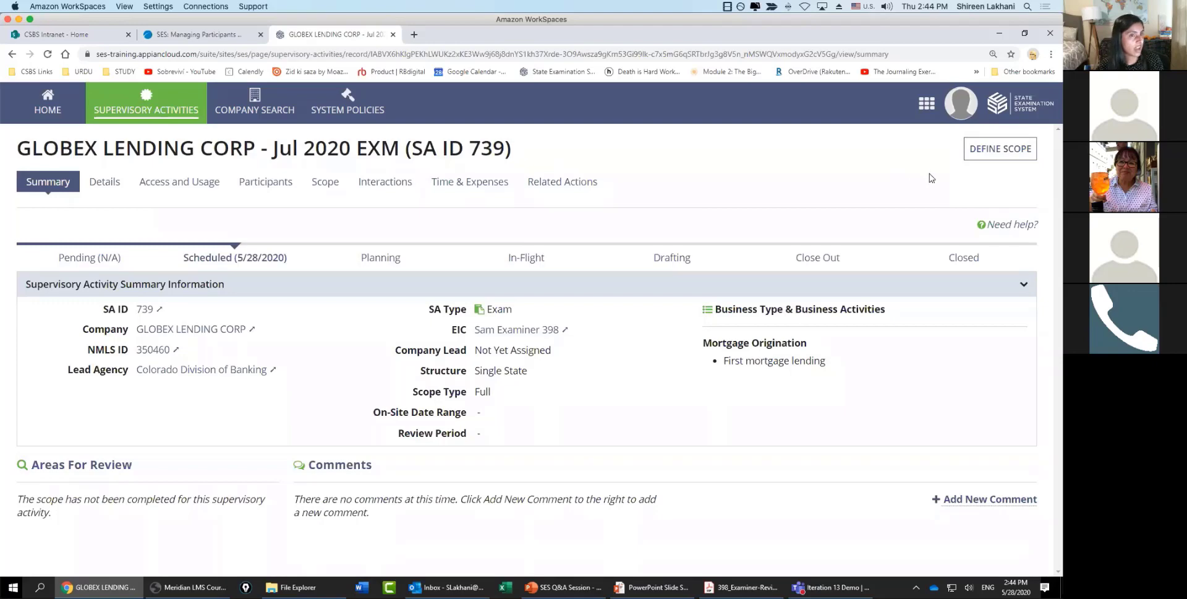
- Start adding participants to the Globex Lending Corp exam, and enter the assigned reviewer by username with the Reviewer role
left_click(283, 183)
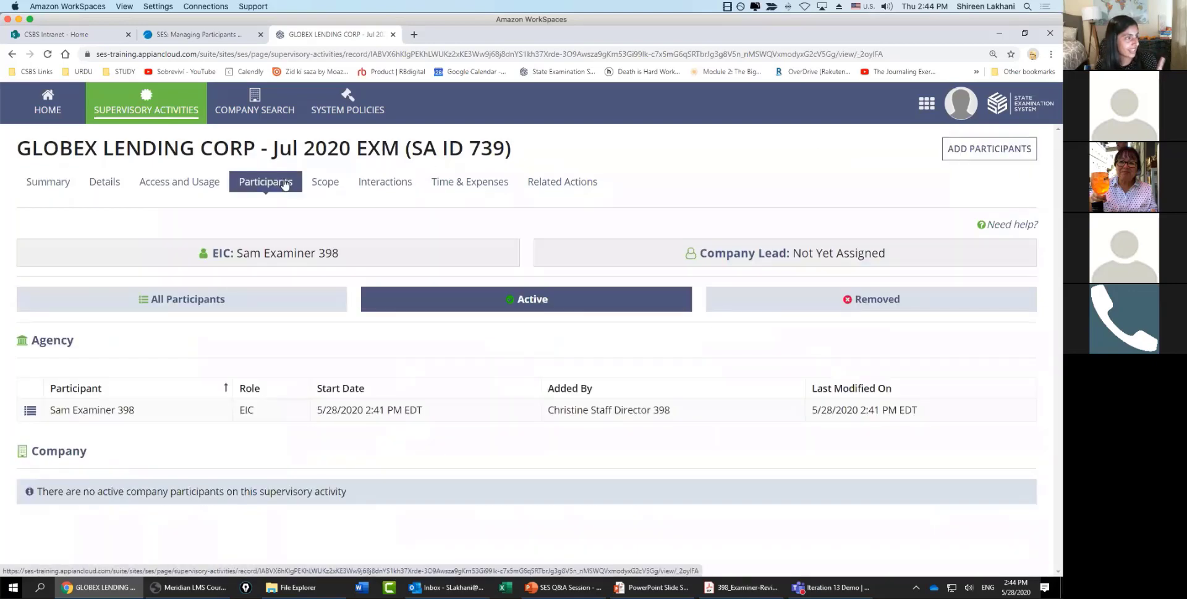
left_click(972, 157)
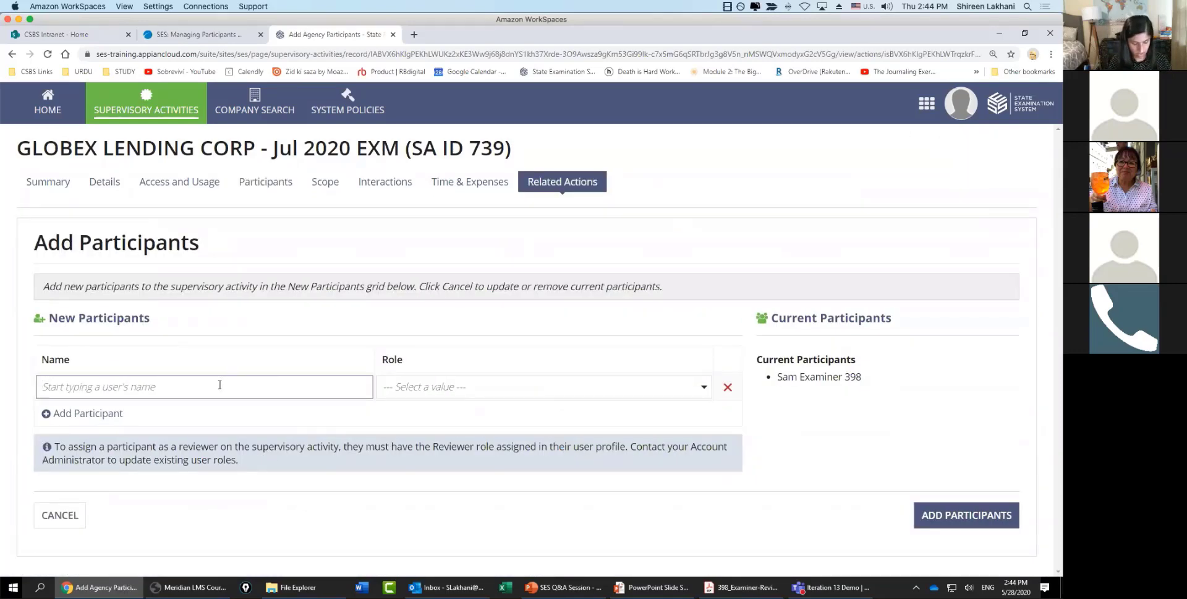
type("maggie")
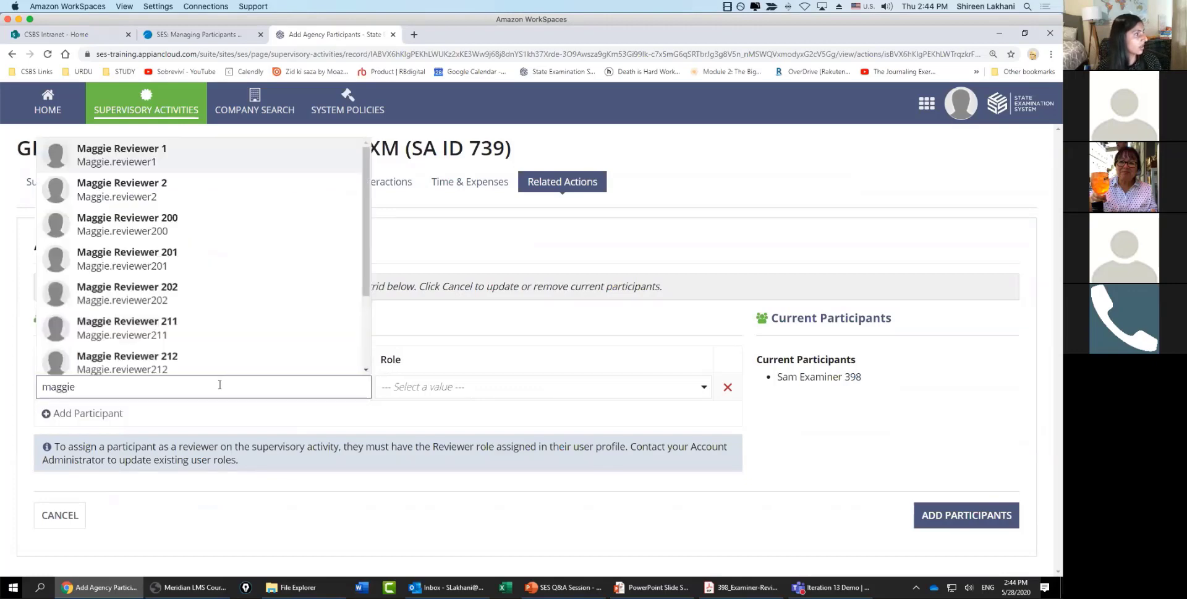
type(".r")
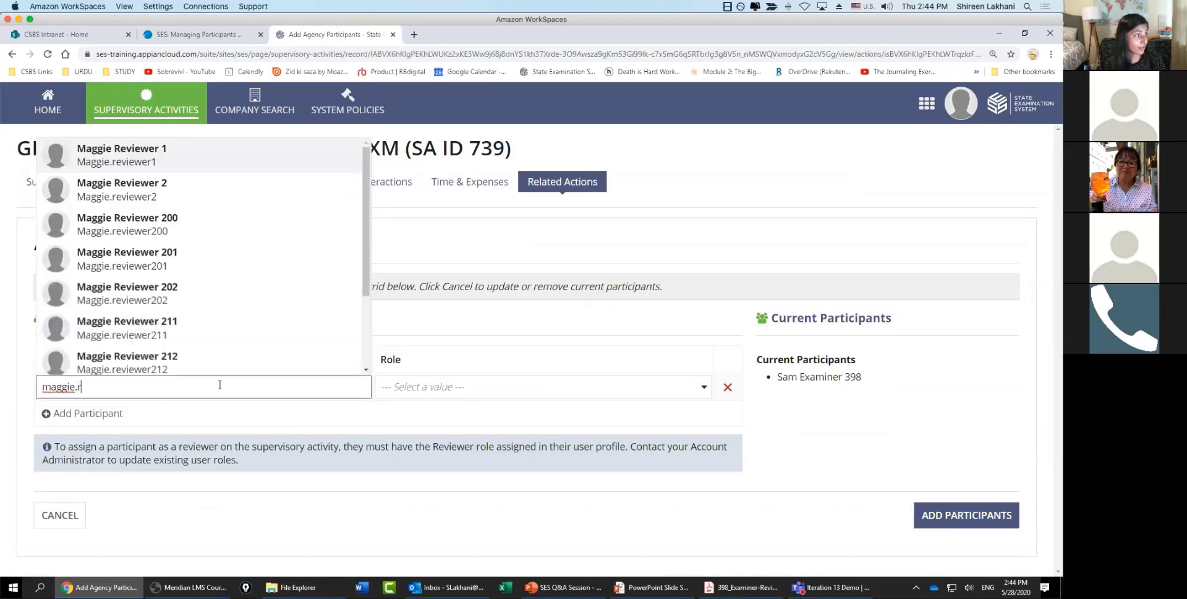
type("eviewr")
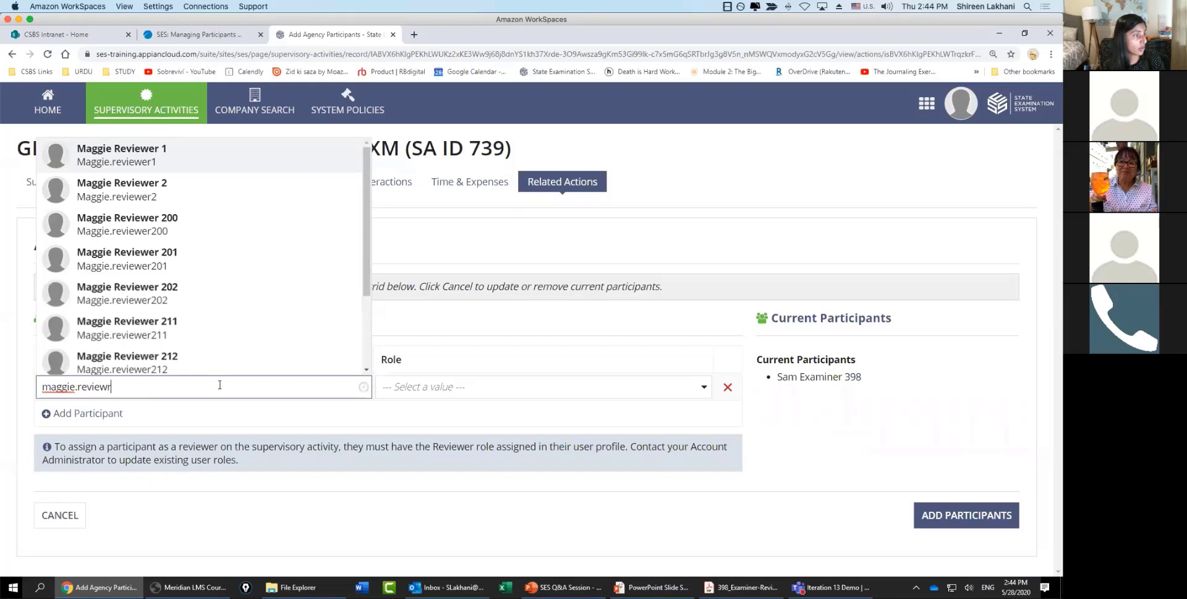
key("BackSpace")
type("er398")
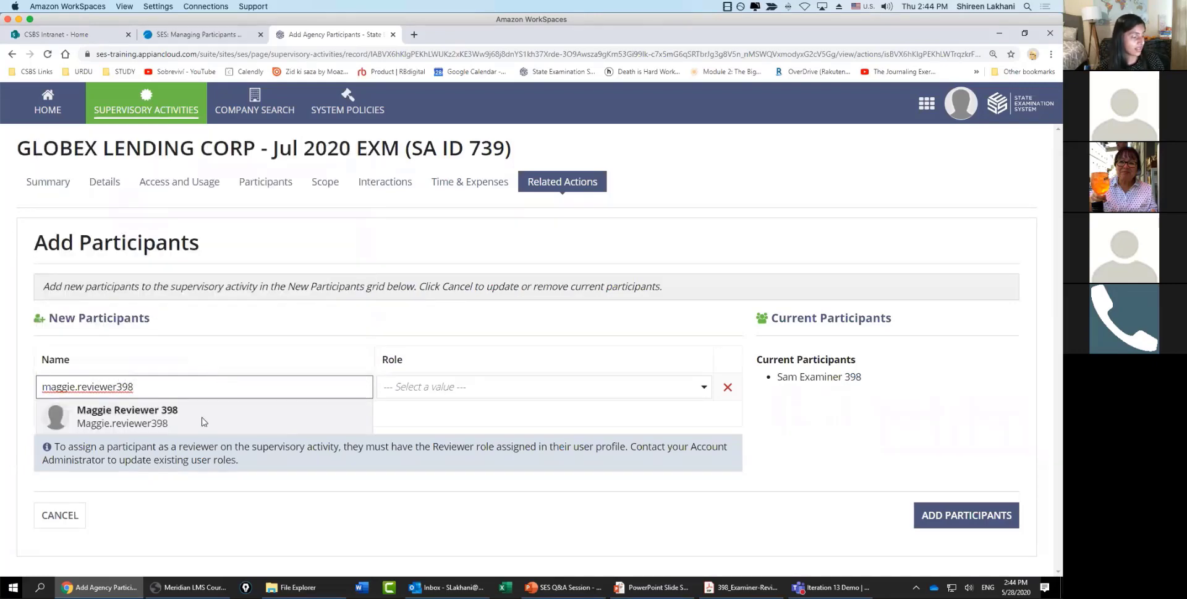
left_click(204, 421)
left_click(450, 396)
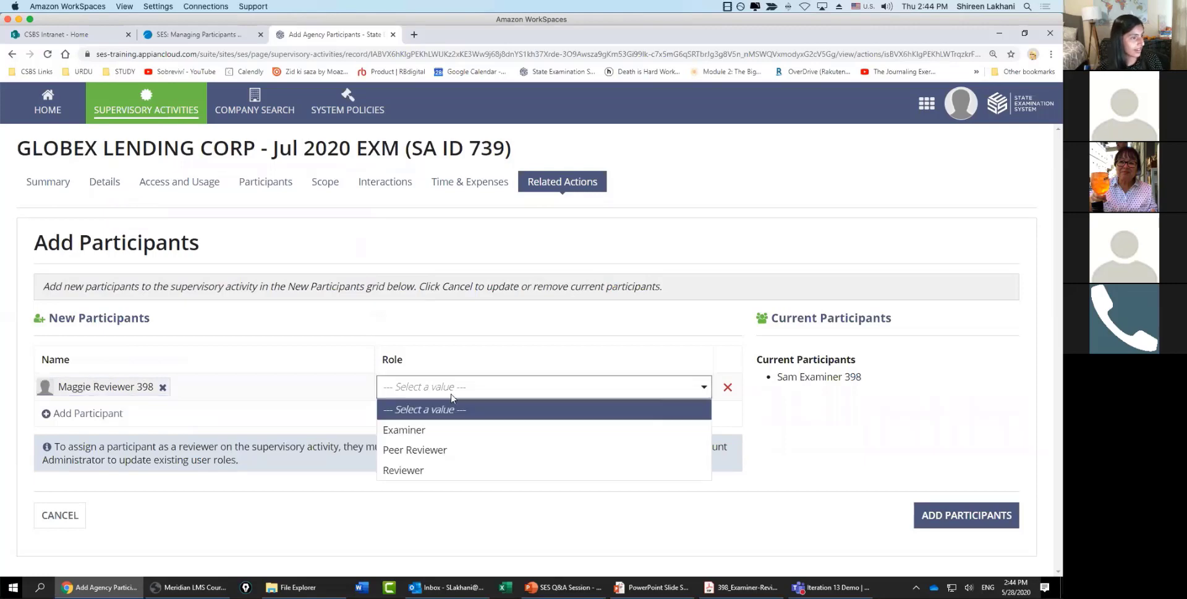
left_click(429, 470)
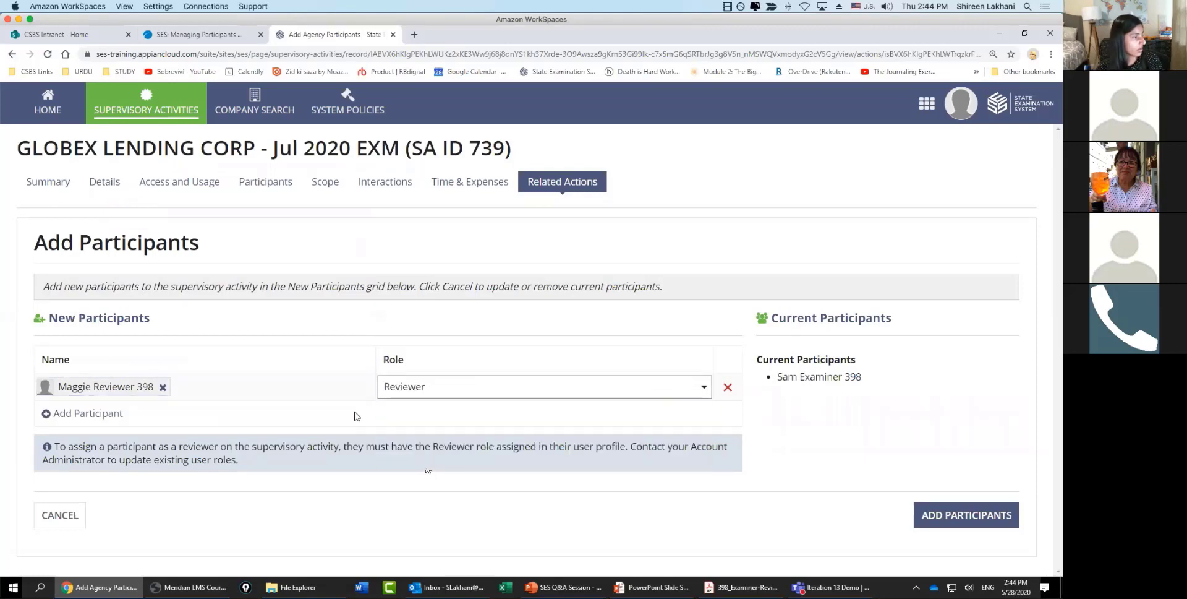
- Add the assigned examiner by username as a second participant with the Examiner role, and submit both new participants
left_click(110, 413)
left_click(110, 413)
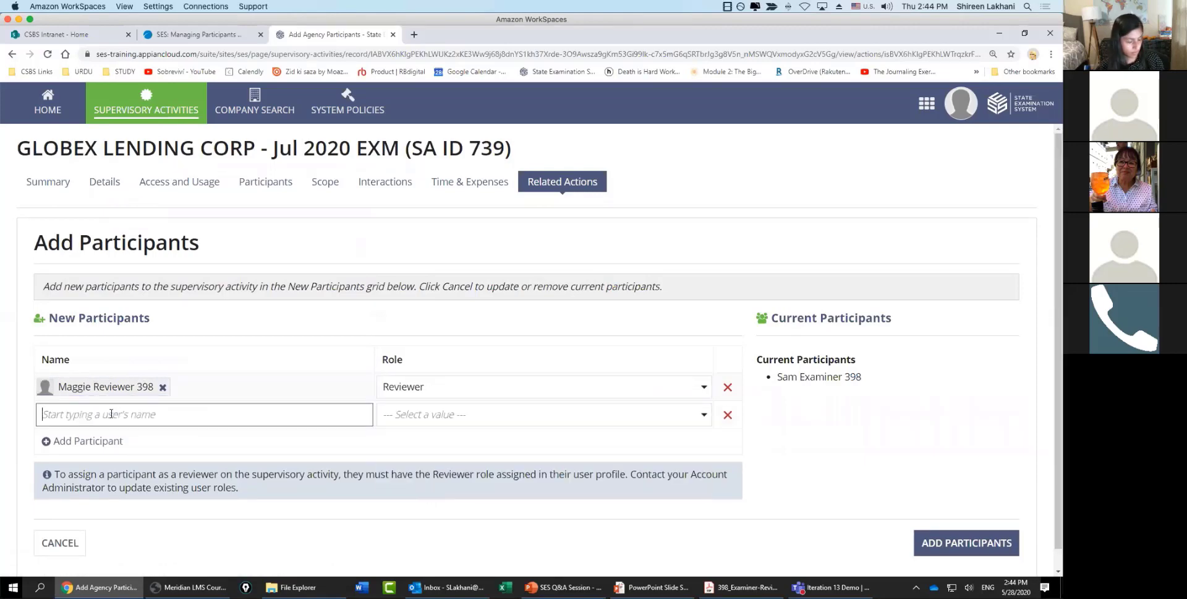
type("George")
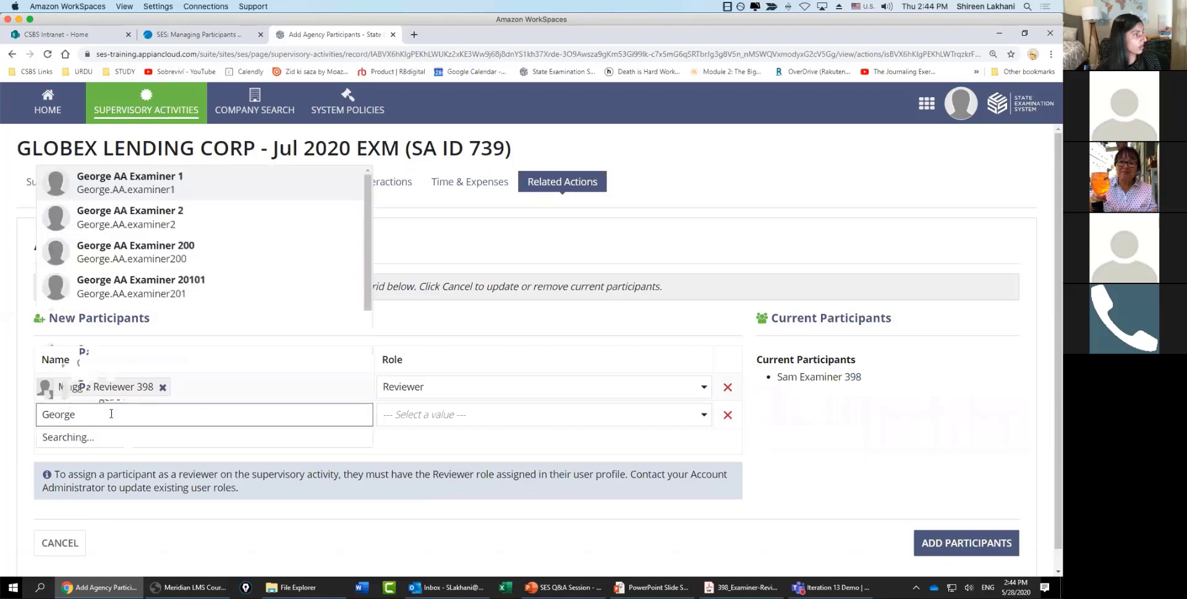
type(".aa")
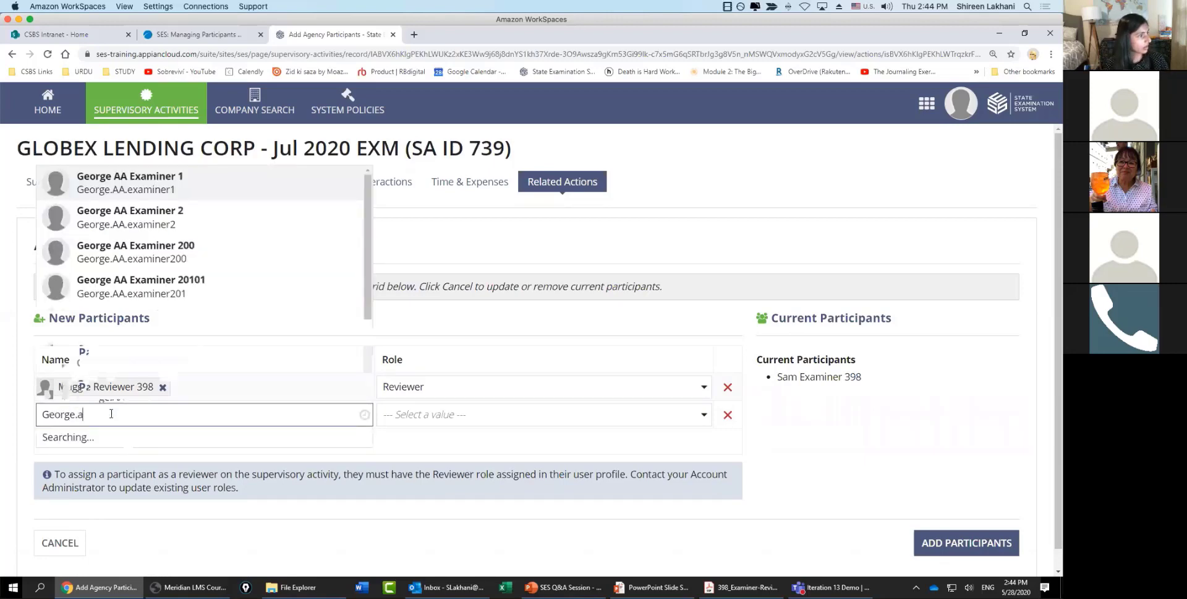
type("miner ")
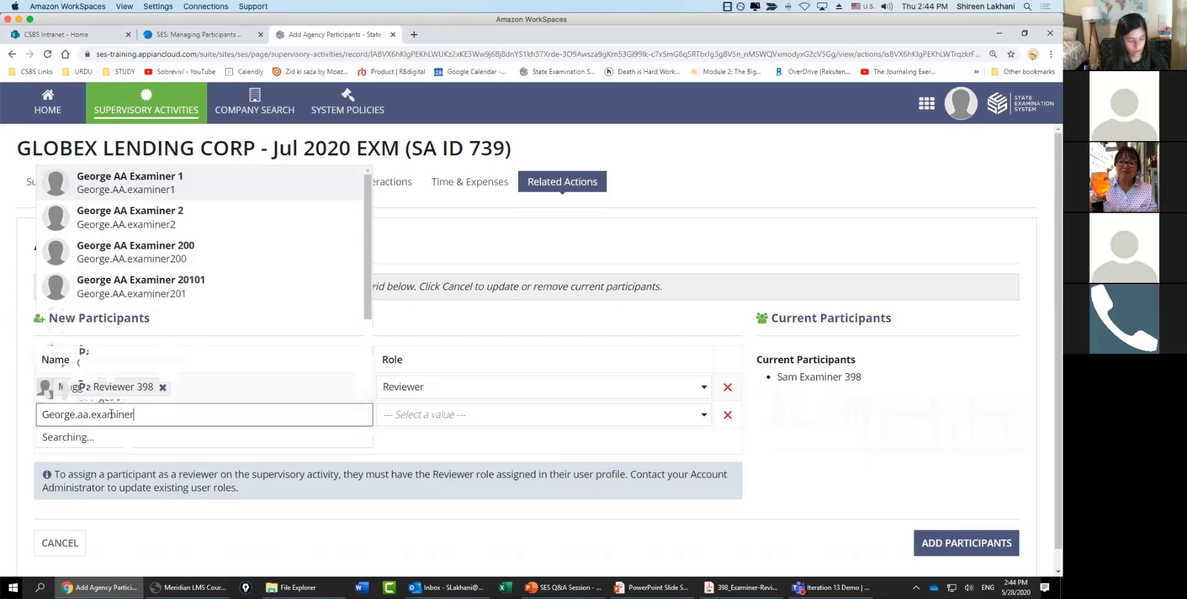
type("398")
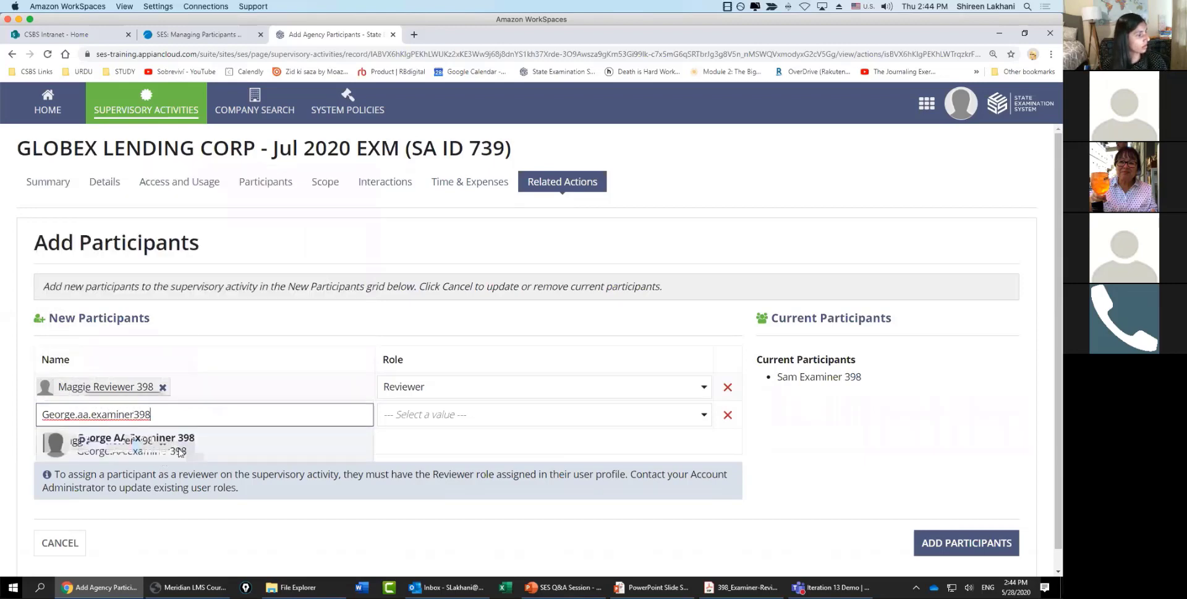
left_click(302, 433)
left_click(449, 411)
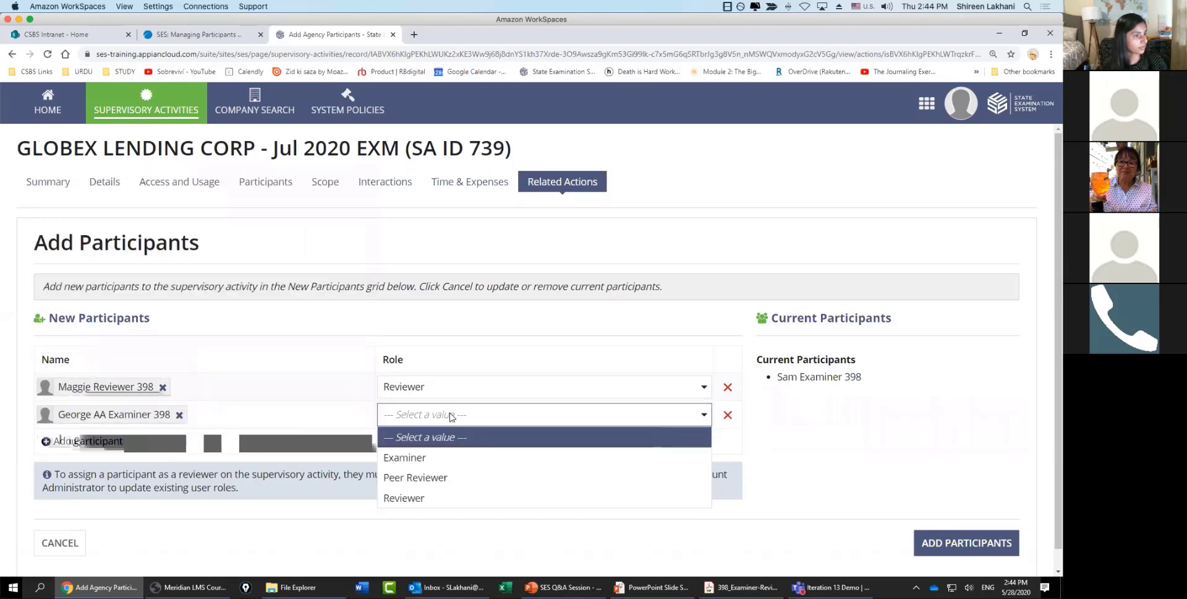
left_click(448, 457)
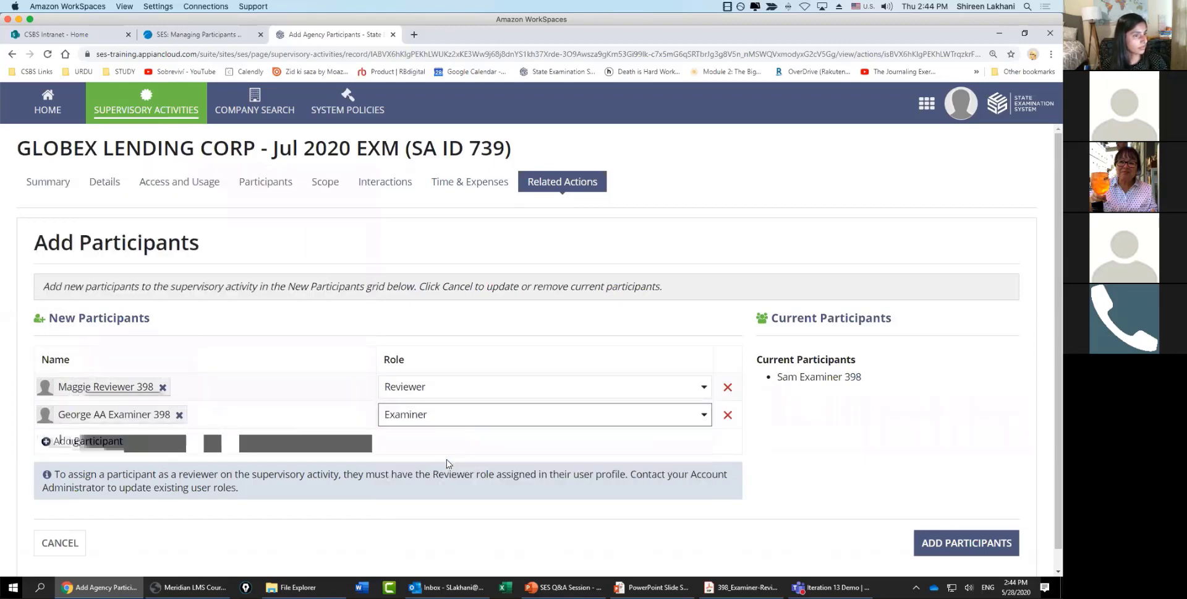
left_click(937, 552)
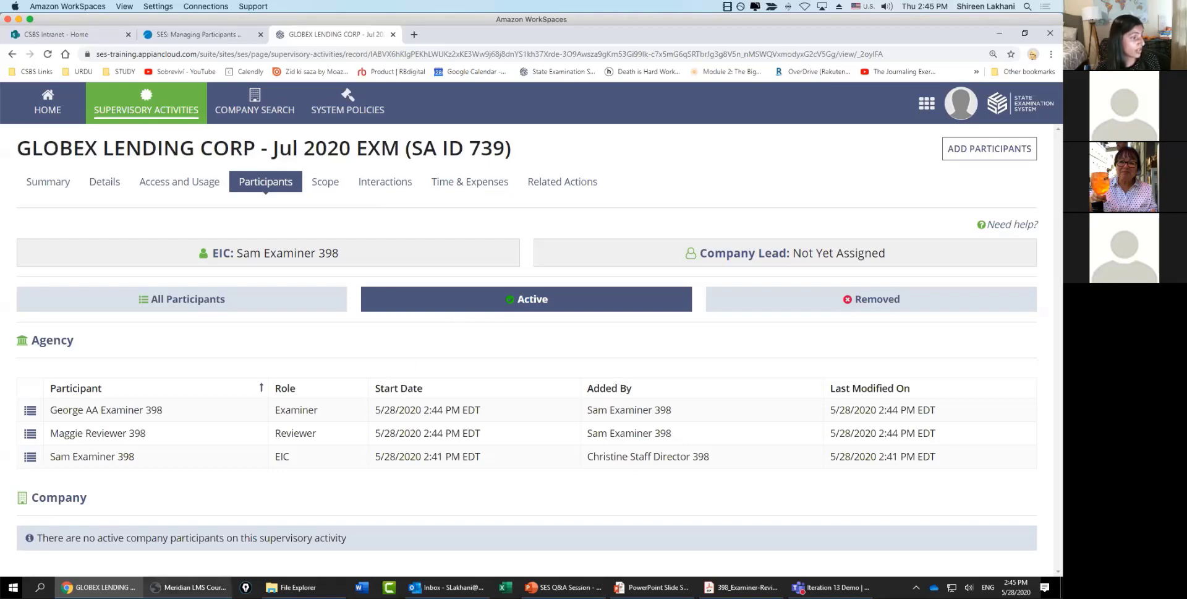
- Switch to the Meridian LMS course player to return to the Your Turn exercise of the Managing Participants course
left_click(188, 587)
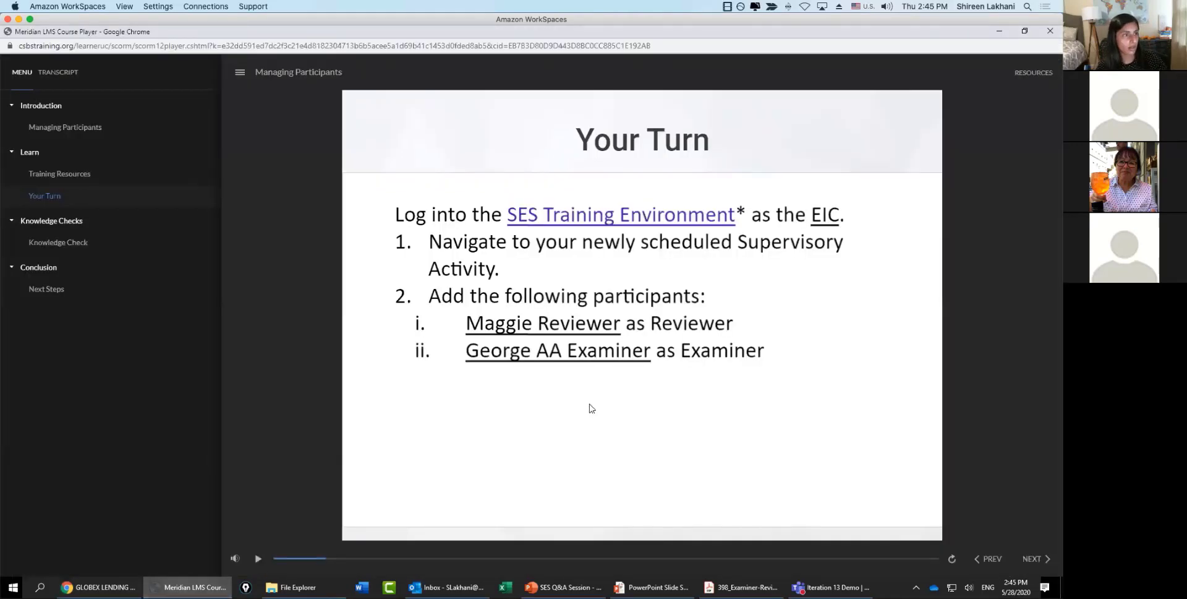